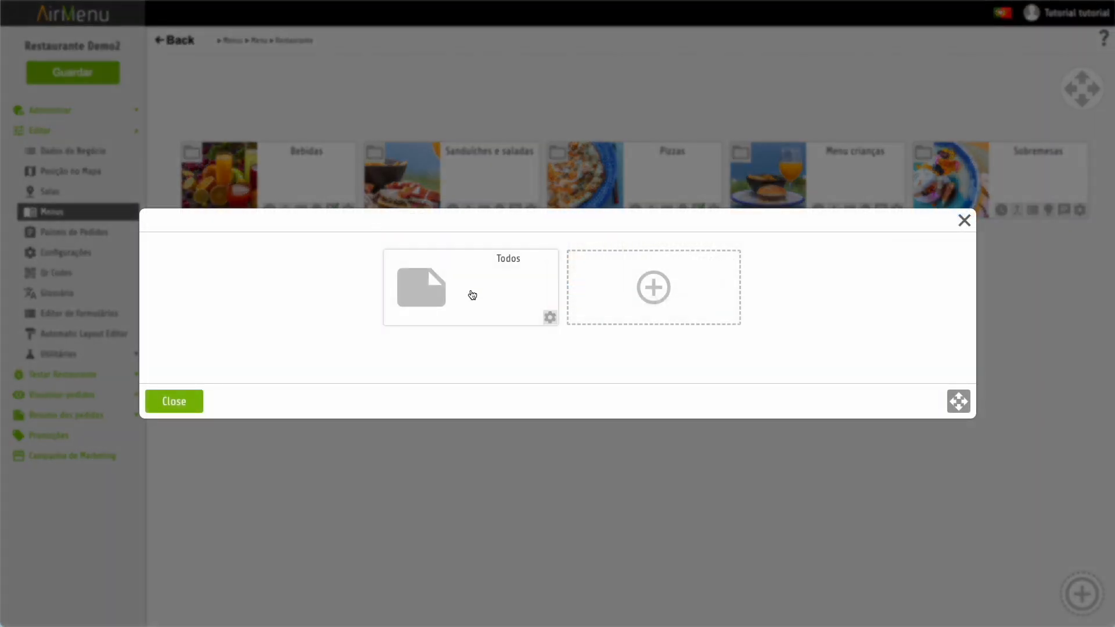
- Add an Email action to the menu for the demo recipient address
{"action": "left_click", "coordinate": [653, 287]}
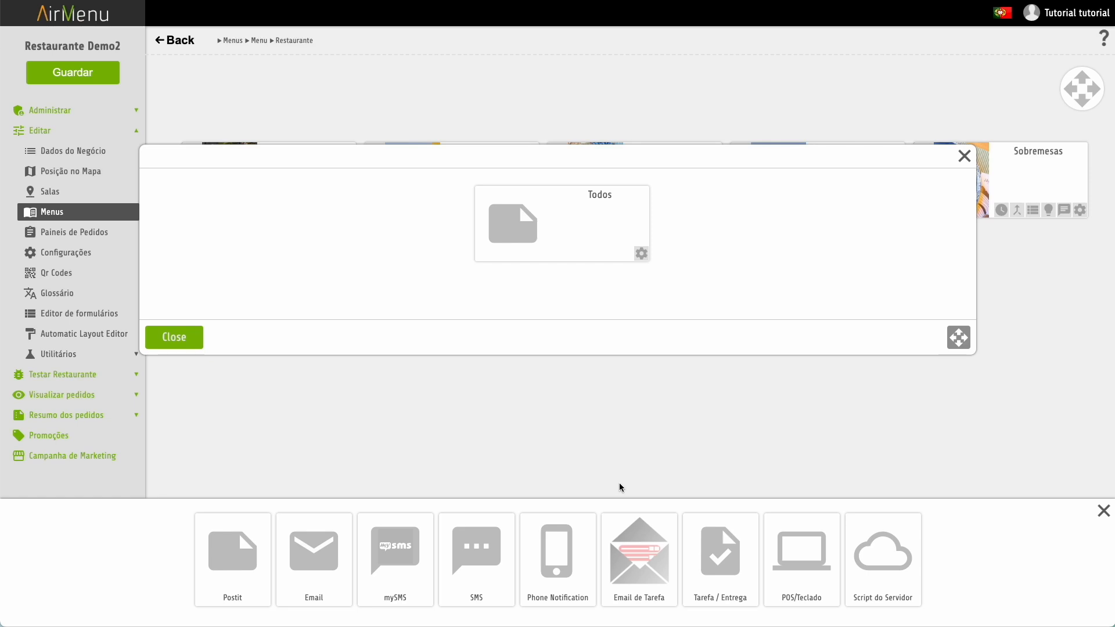
{"action": "left_click", "coordinate": [333, 557]}
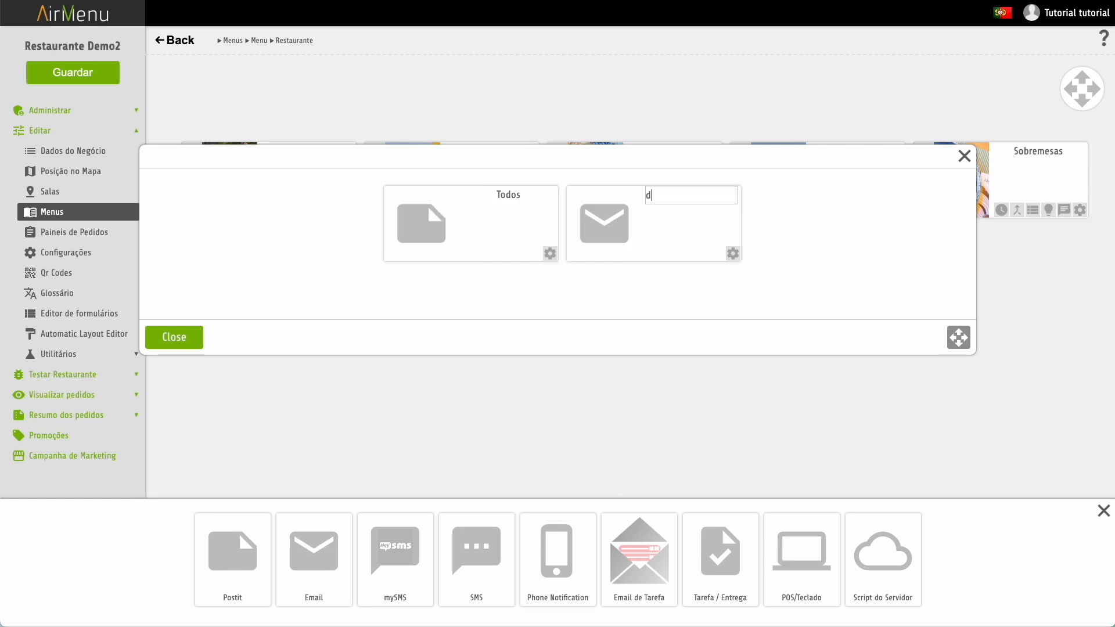
{"action": "key", "text": "Return"}
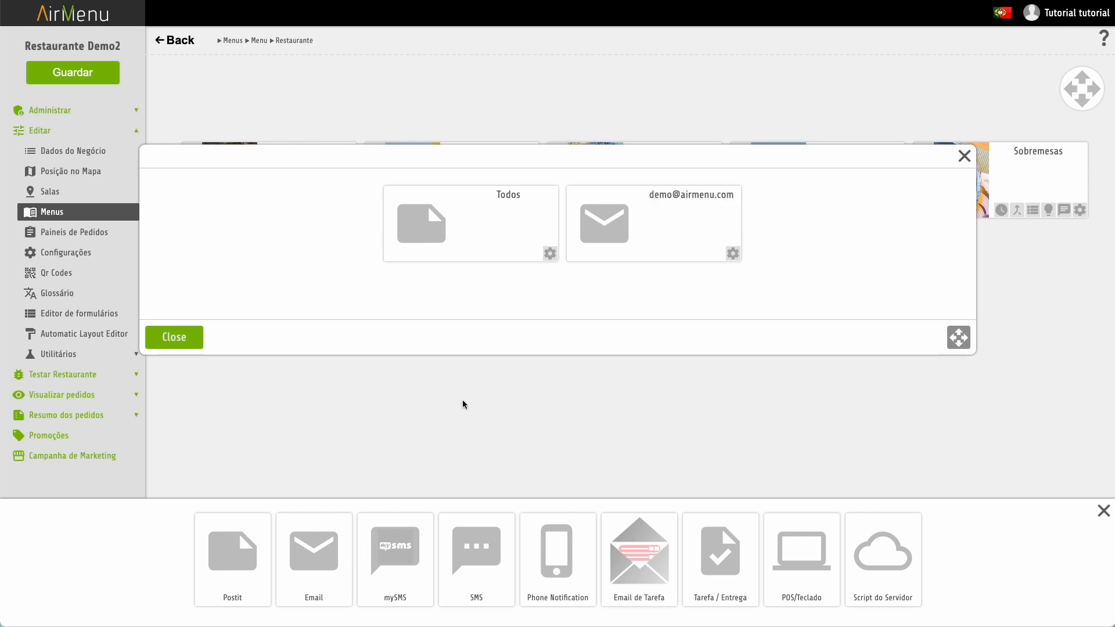
- Check the email action's trigger (on placing the order), then go to Painéis de Pedidos
{"action": "left_click", "coordinate": [732, 254]}
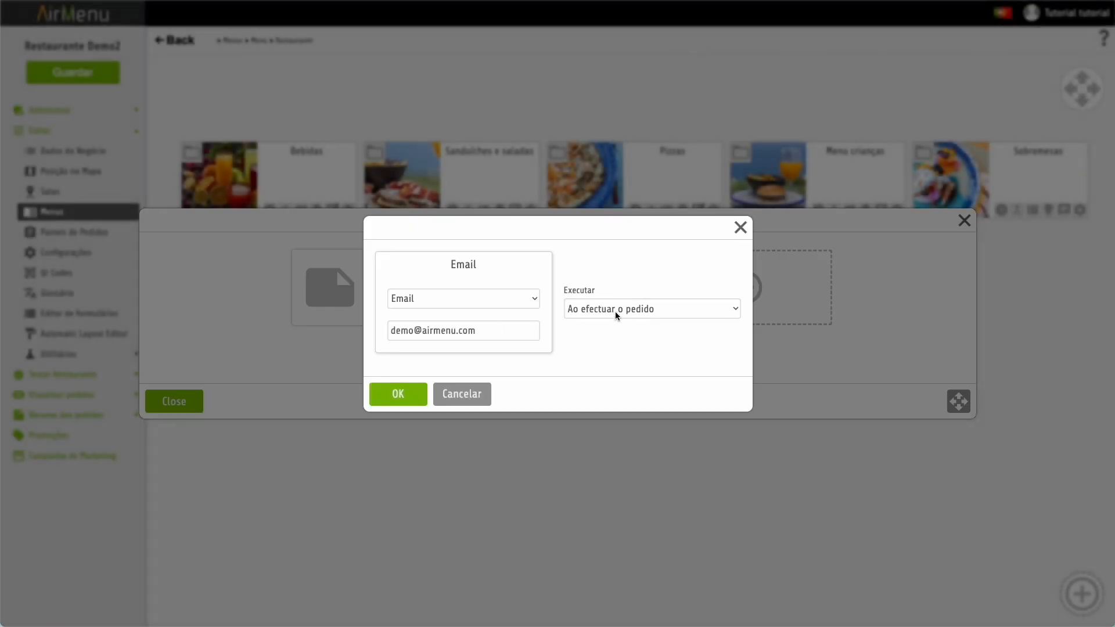
{"action": "left_click", "coordinate": [629, 308]}
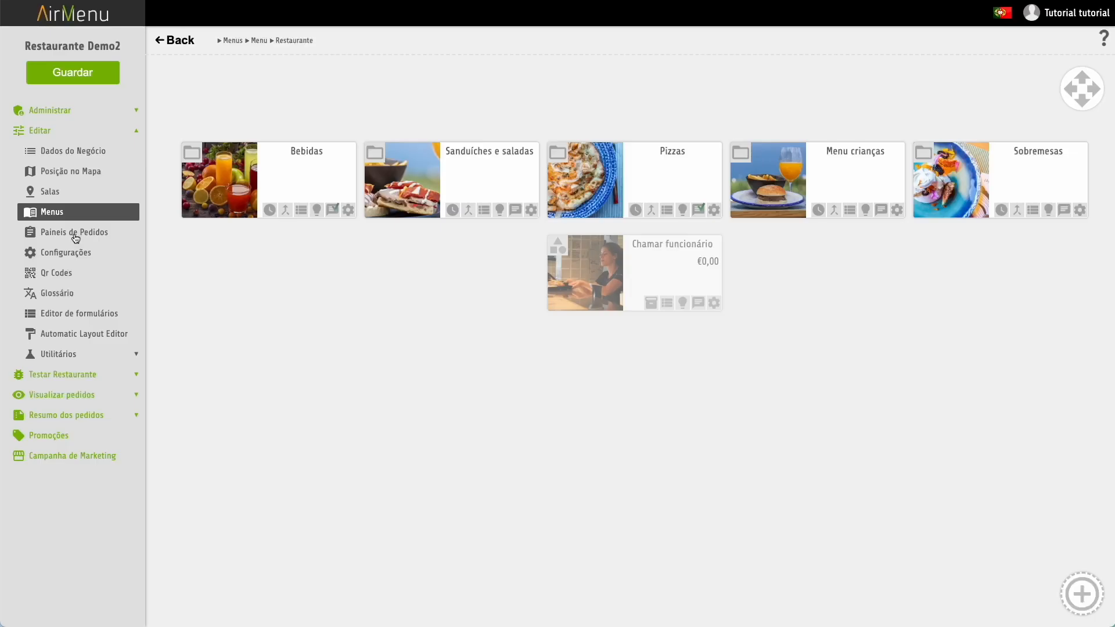
{"action": "left_click", "coordinate": [74, 233]}
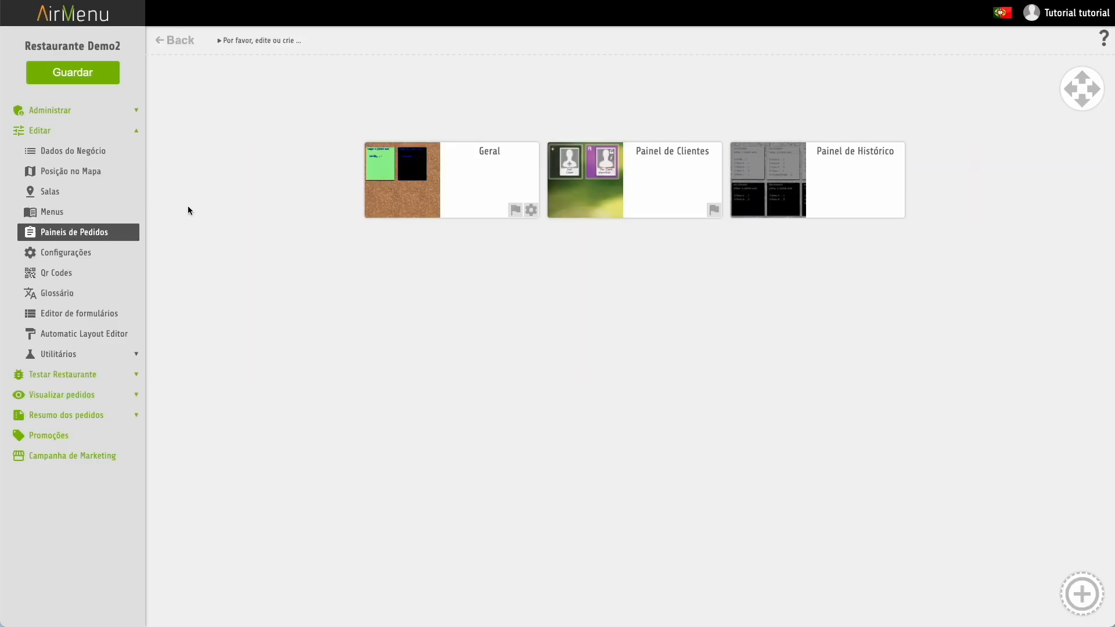
- Add a flag named EnviarEmail to the Geral panel and close the flags dialog
{"action": "left_click", "coordinate": [514, 213]}
{"action": "left_click", "coordinate": [559, 286]}
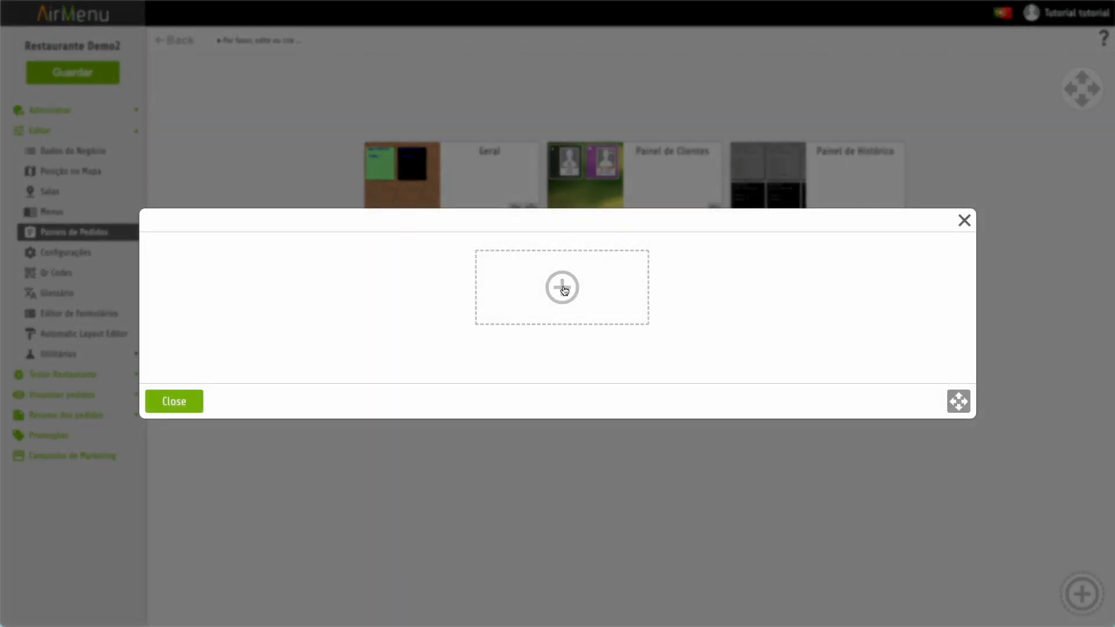
{"action": "type", "text": "Env"}
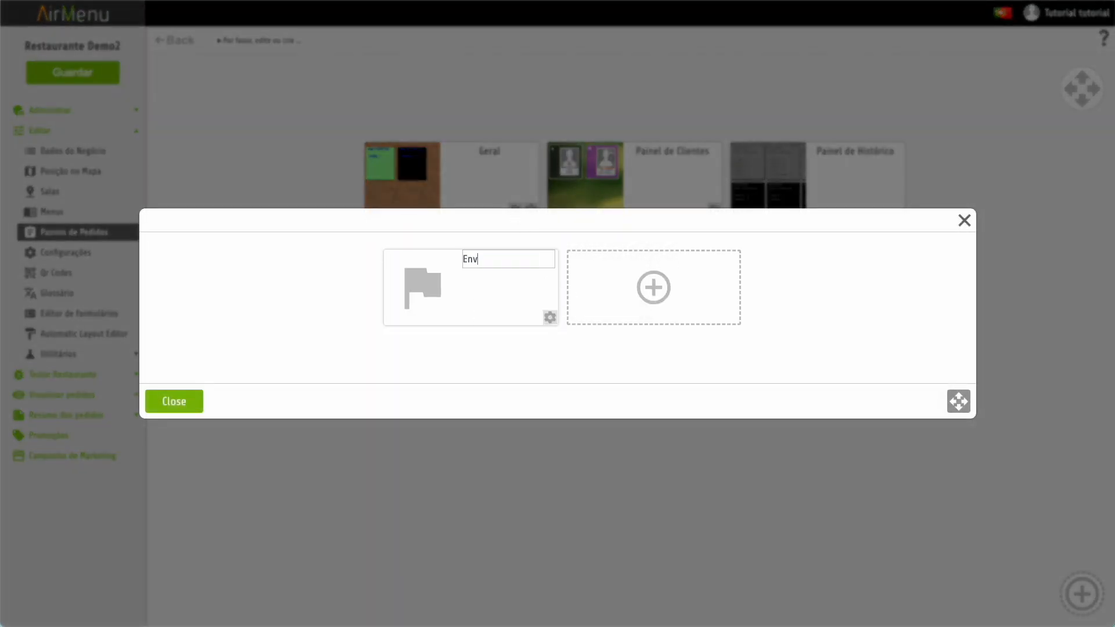
{"action": "type", "text": "iar"}
{"action": "type", "text": "Emas"}
{"action": "key", "text": "Return"}
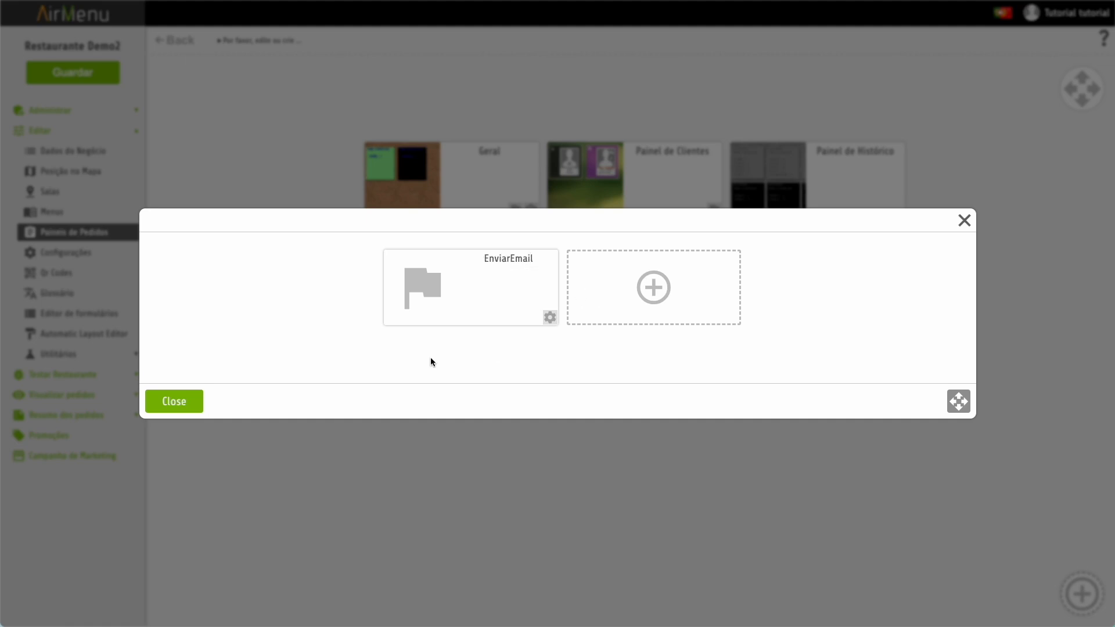
{"action": "left_click", "coordinate": [183, 402]}
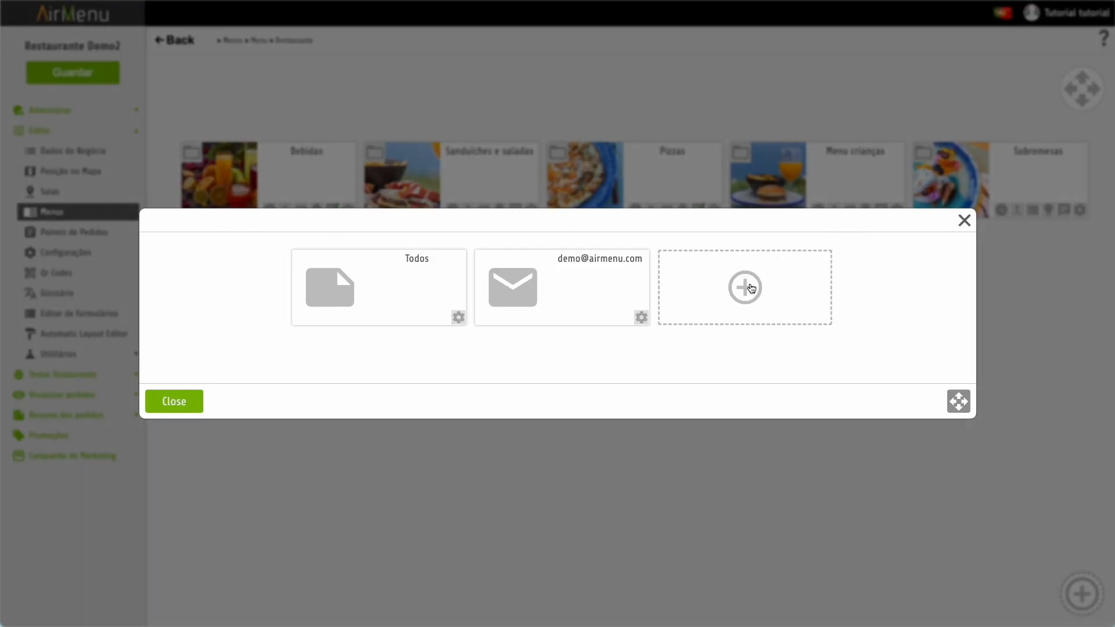
- Add another Email action to the menu for the demo recipient address
{"action": "left_click", "coordinate": [752, 288]}
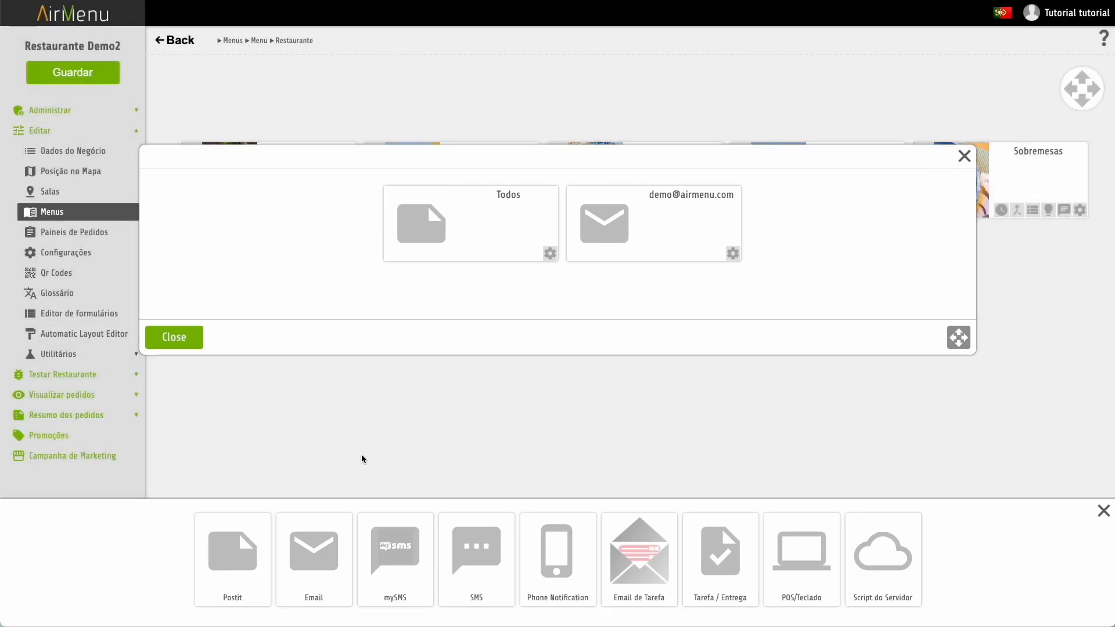
{"action": "left_click", "coordinate": [316, 581]}
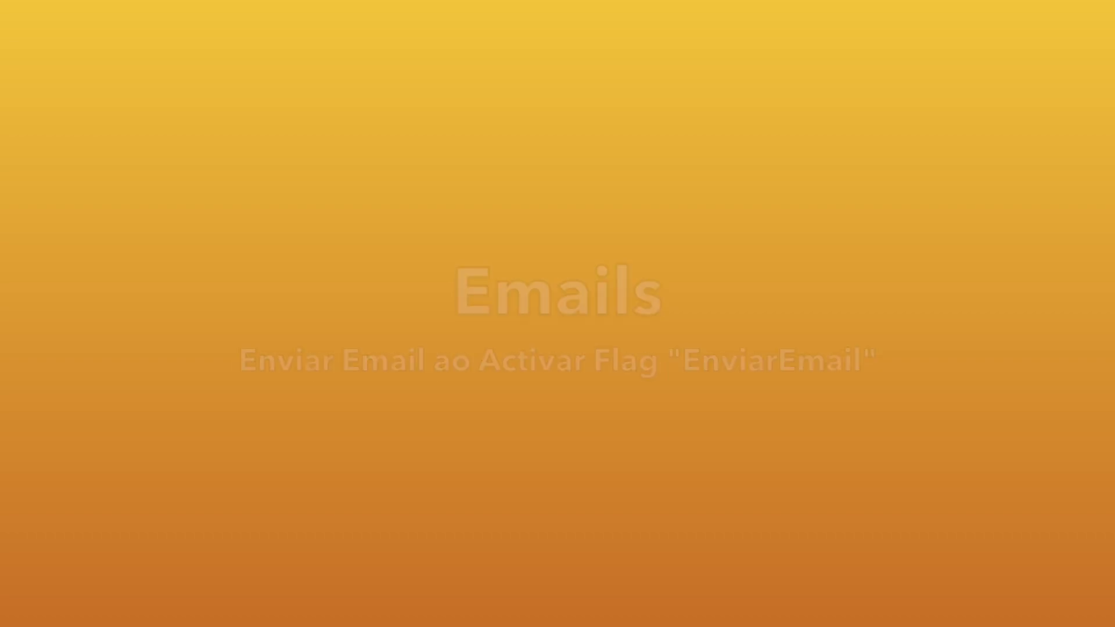
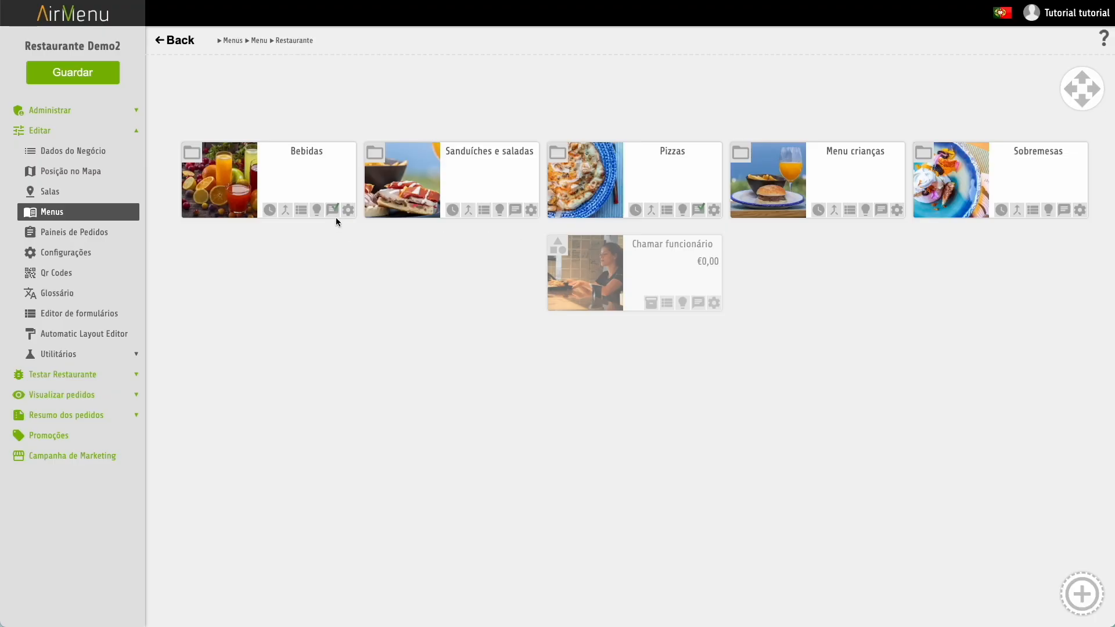
{"action": "left_click", "coordinate": [333, 210]}
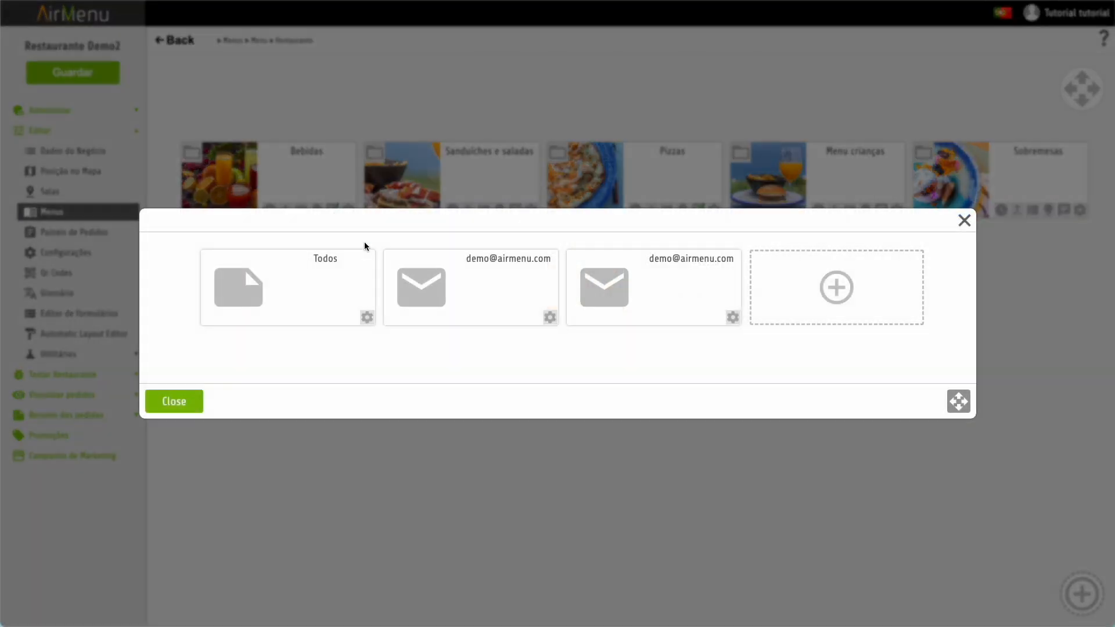
- Set the new email action to run on Ao ativar flag with flag EnviarEmail
{"action": "left_click", "coordinate": [734, 317]}
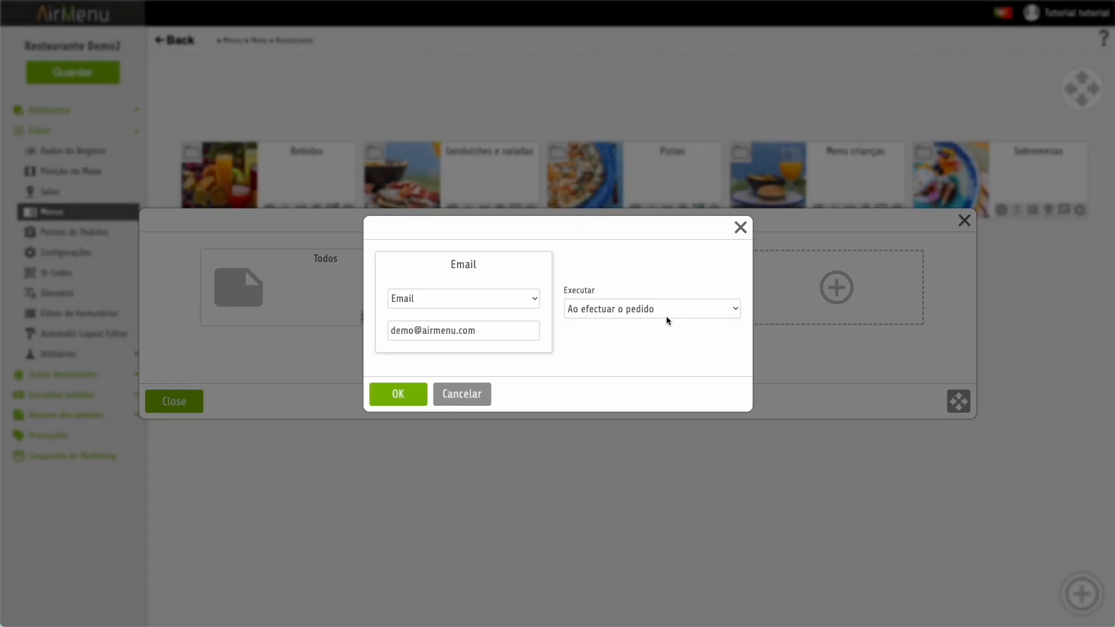
{"action": "left_click", "coordinate": [666, 308]}
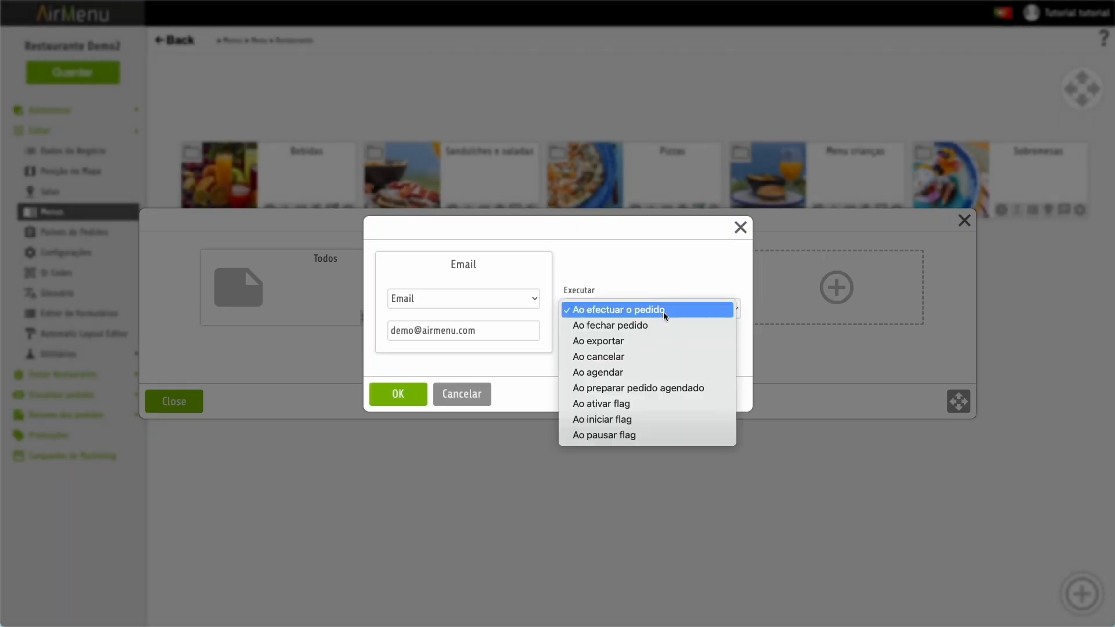
{"action": "left_click", "coordinate": [623, 406]}
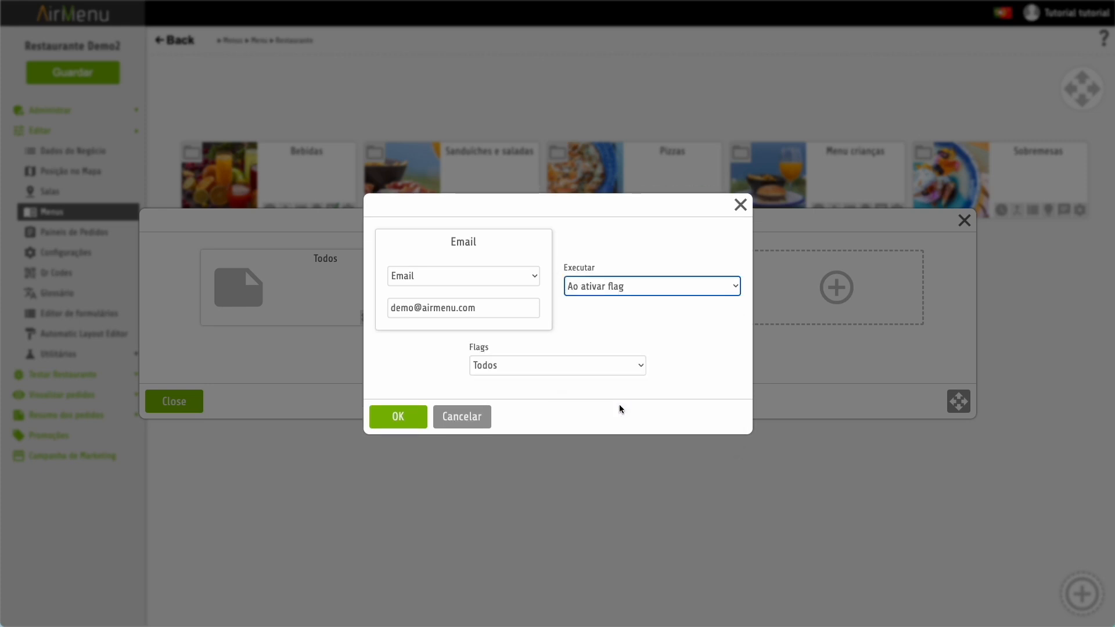
{"action": "left_click", "coordinate": [588, 365]}
{"action": "left_click", "coordinate": [586, 381]}
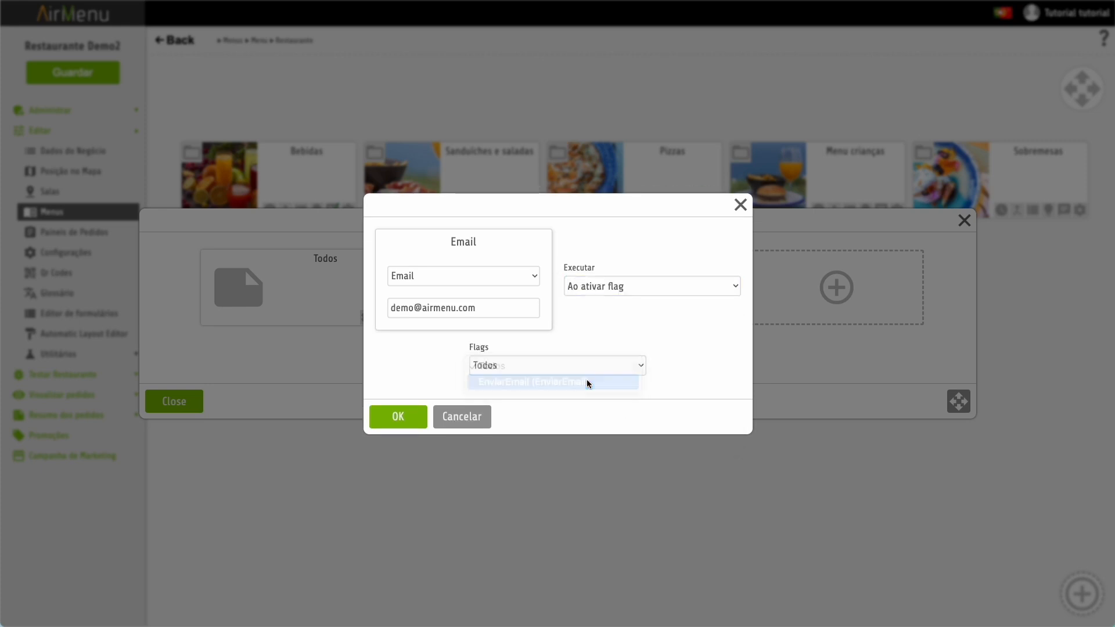
{"action": "left_click", "coordinate": [398, 417]}
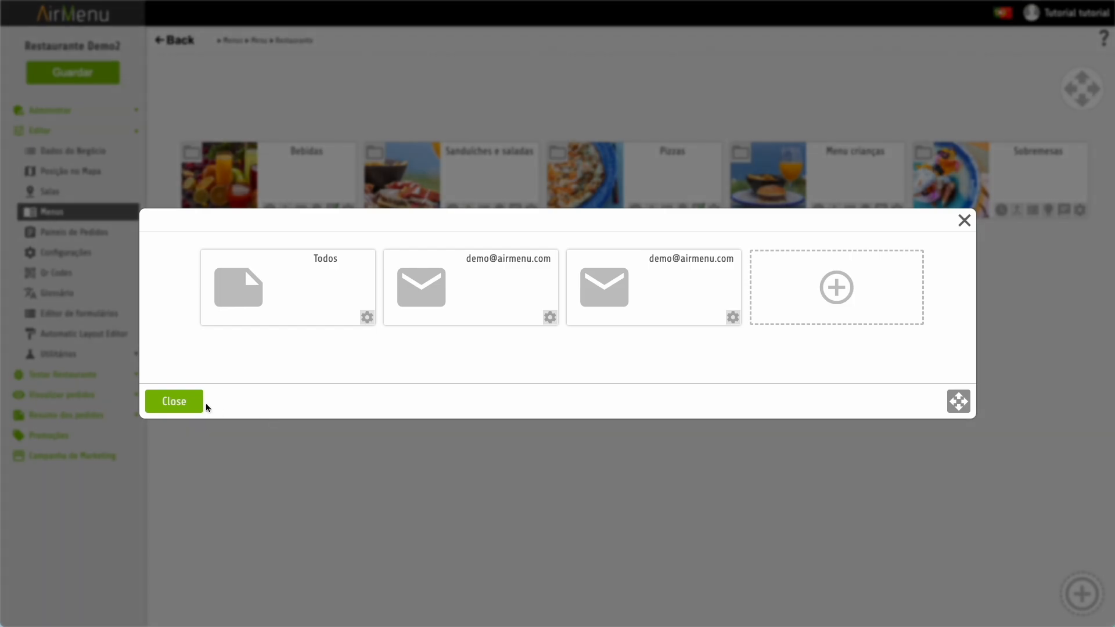
{"action": "left_click", "coordinate": [181, 400]}
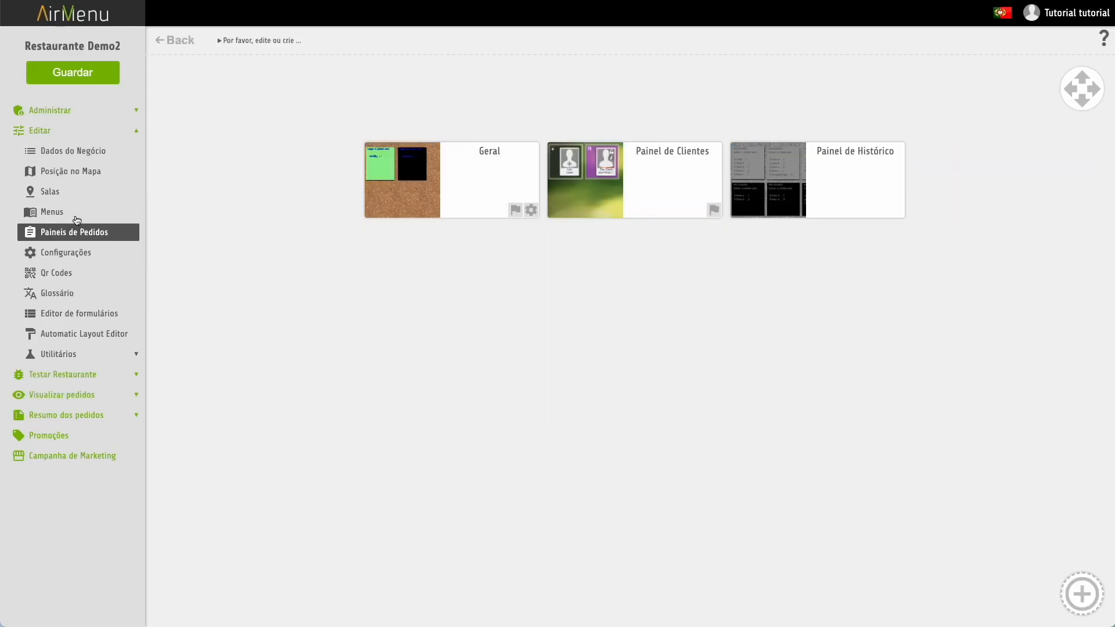
{"action": "left_click", "coordinate": [74, 213]}
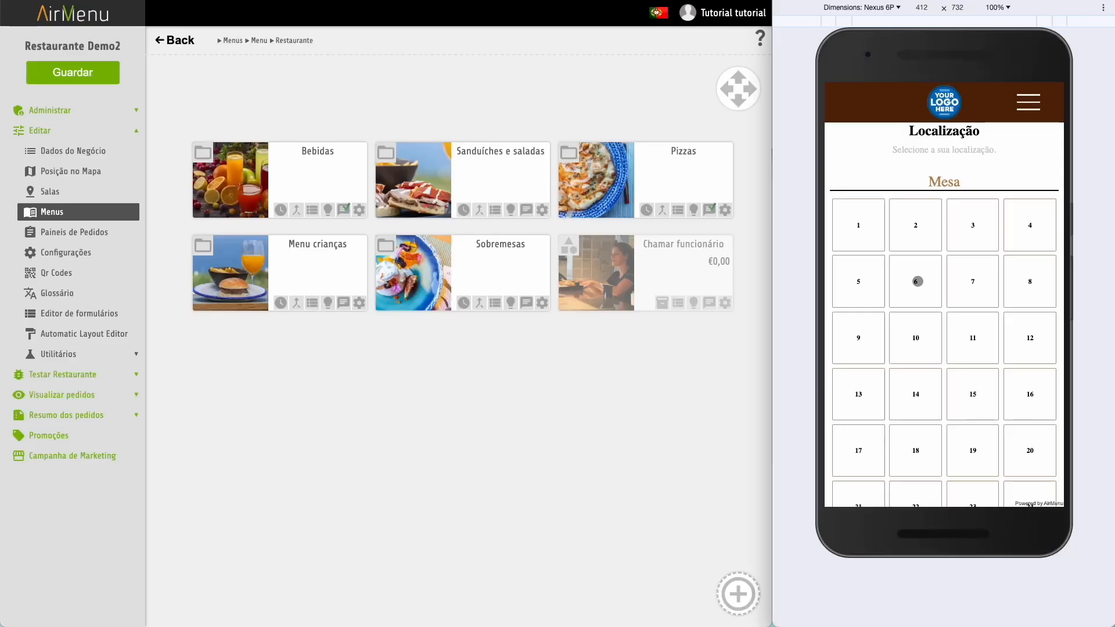
- Order Sumos naturais from Bebidas in the phone preview, then activate EnviarEmail on Pedido N.2
{"action": "left_click", "coordinate": [917, 282]}
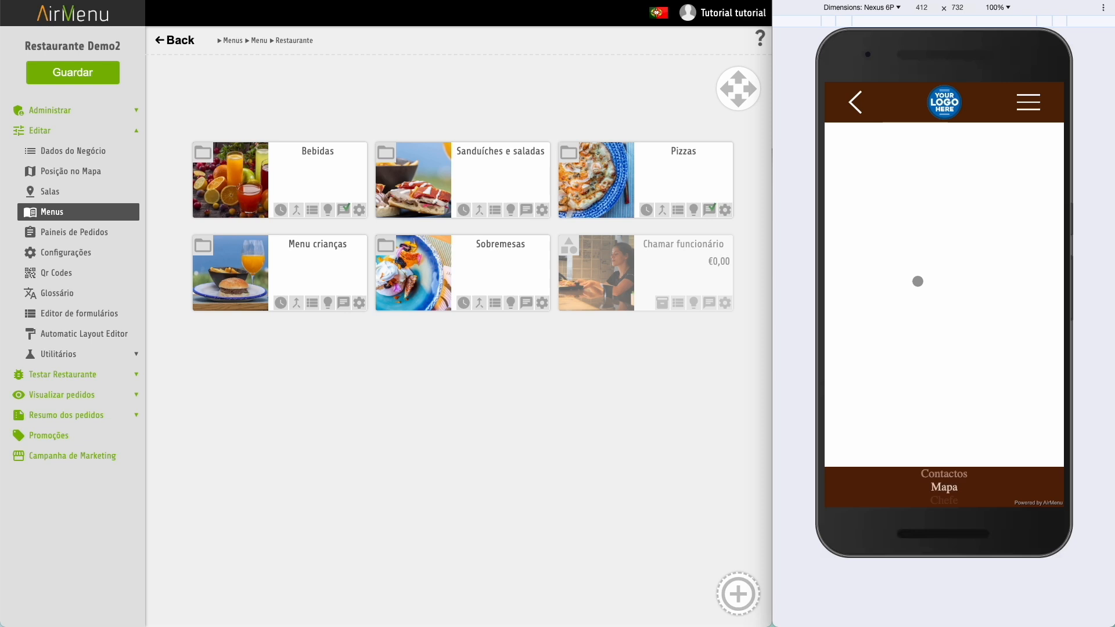
{"action": "left_click", "coordinate": [954, 218]}
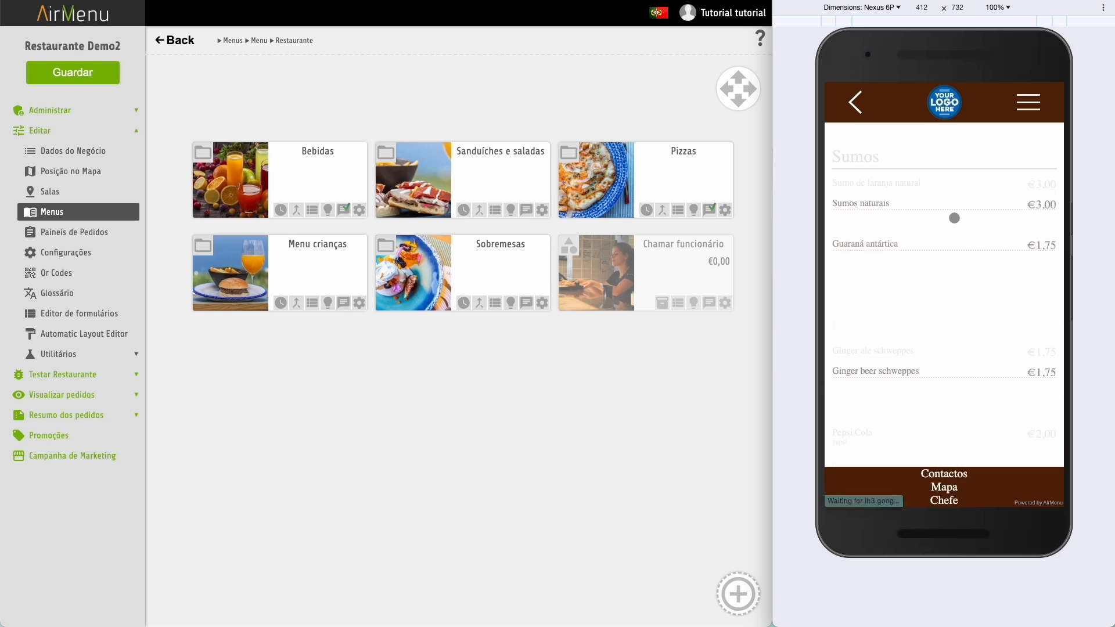
{"action": "left_click", "coordinate": [932, 249]}
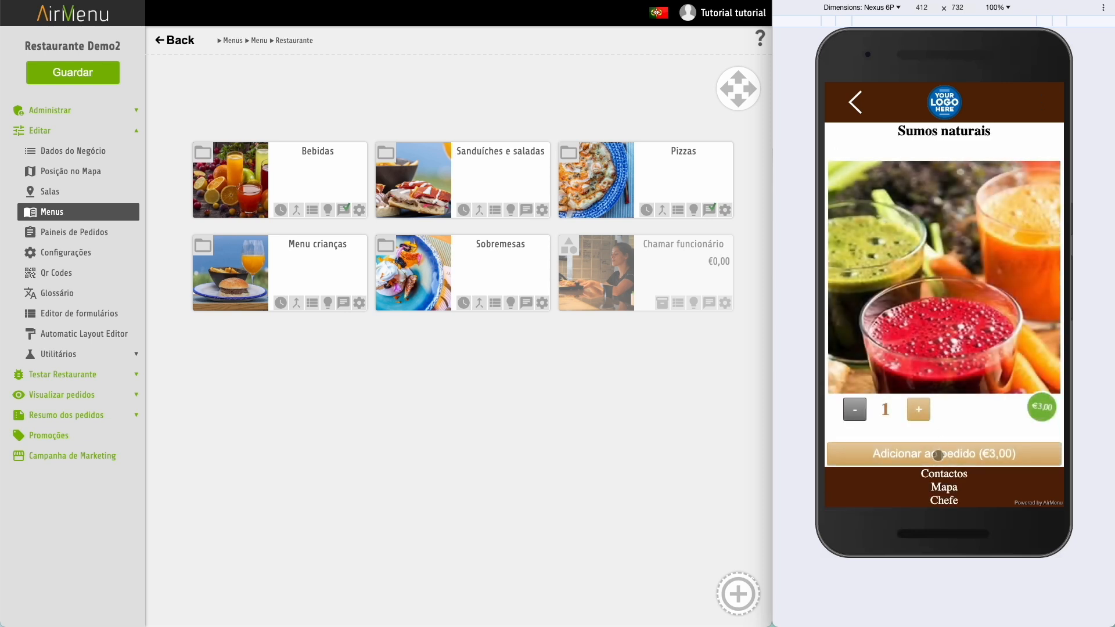
{"action": "left_click", "coordinate": [936, 454]}
{"action": "left_click", "coordinate": [1000, 103]}
{"action": "left_click", "coordinate": [906, 249]}
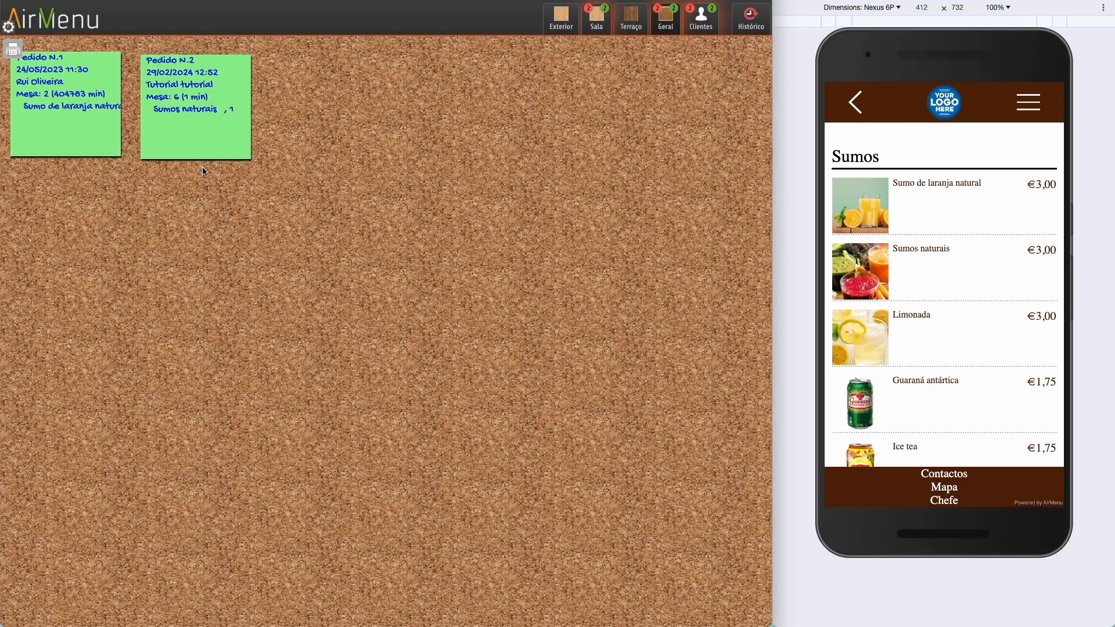
{"action": "left_click", "coordinate": [197, 108]}
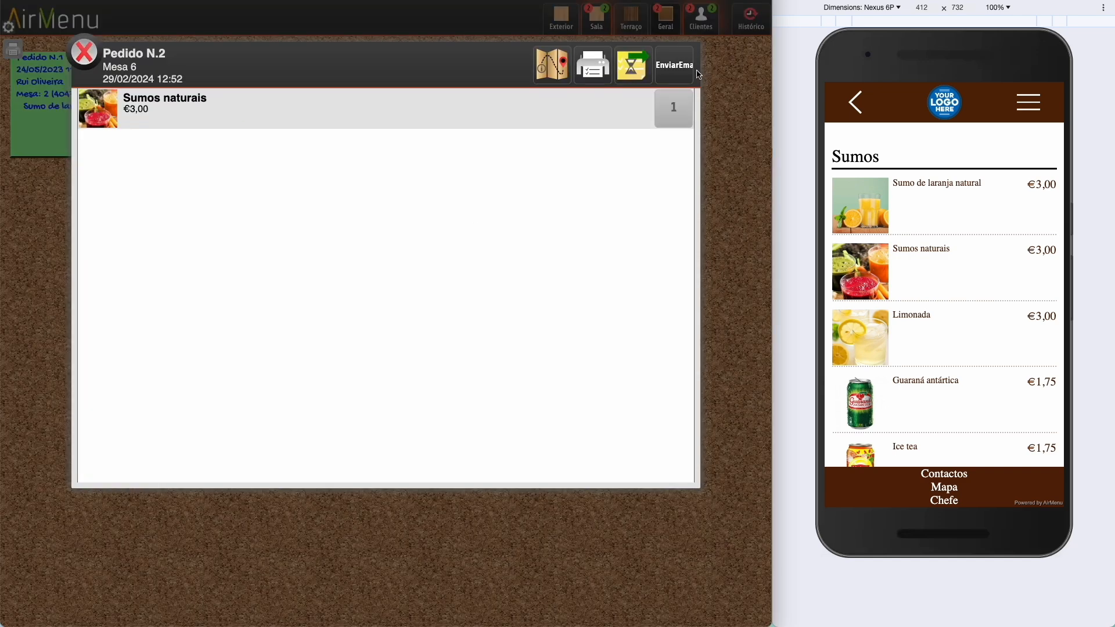
{"action": "left_click", "coordinate": [680, 77]}
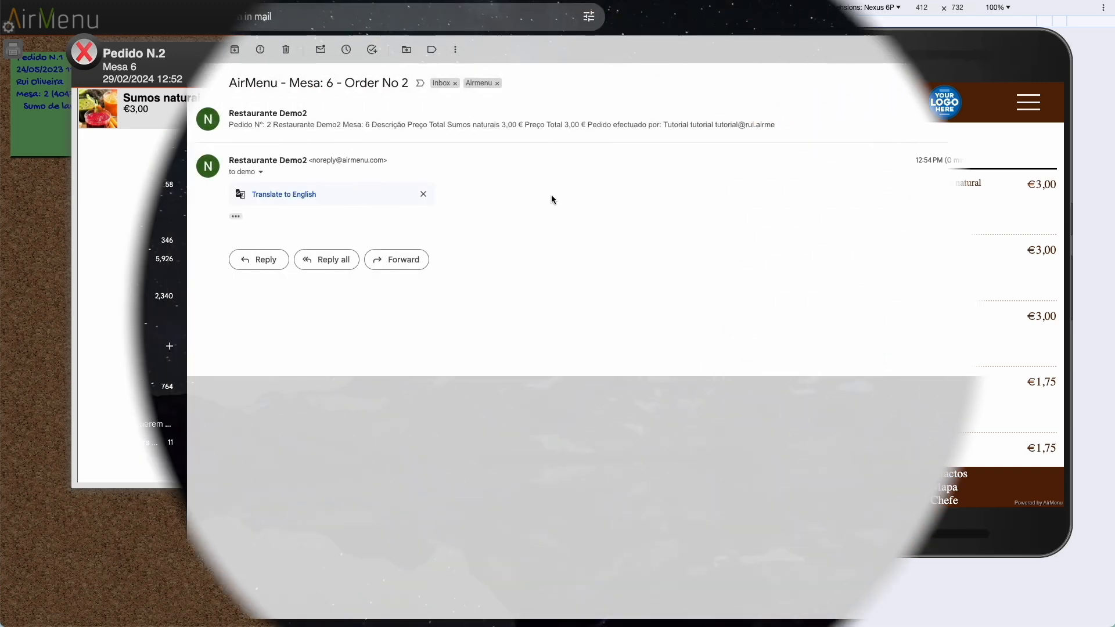
- Expand and scroll through the Pedido Nº 2 order email, then return to AirMenu
{"action": "left_click", "coordinate": [236, 217]}
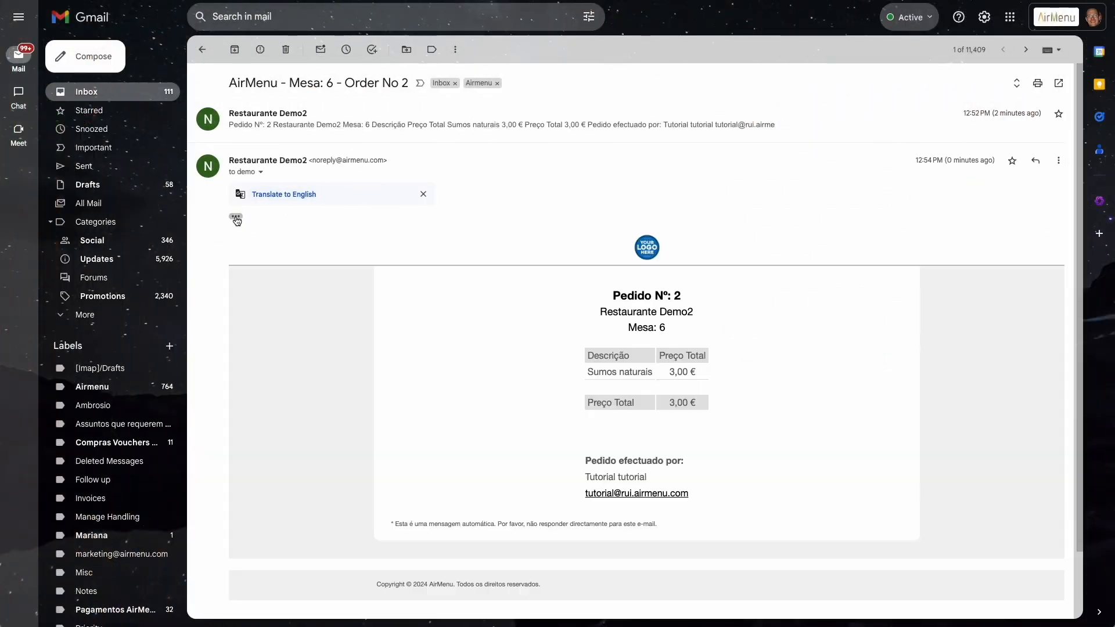
{"action": "scroll", "coordinate": [501, 370], "scroll_direction": "down", "scroll_amount": 1}
{"action": "scroll", "coordinate": [501, 367], "scroll_direction": "down", "scroll_amount": 1}
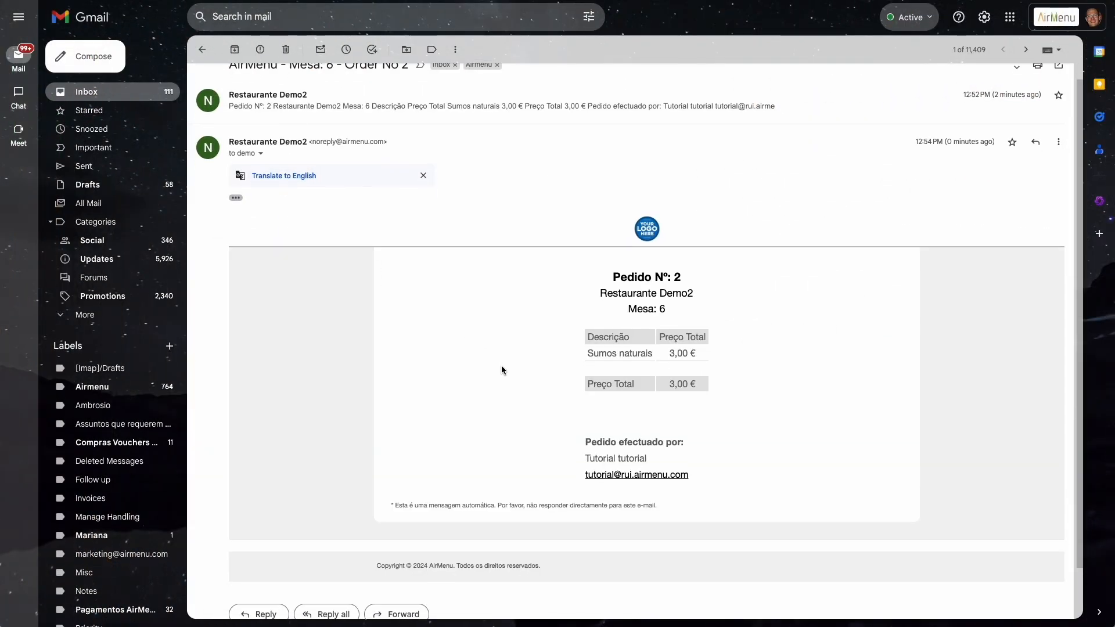
{"action": "scroll", "coordinate": [501, 367], "scroll_direction": "up", "scroll_amount": 1}
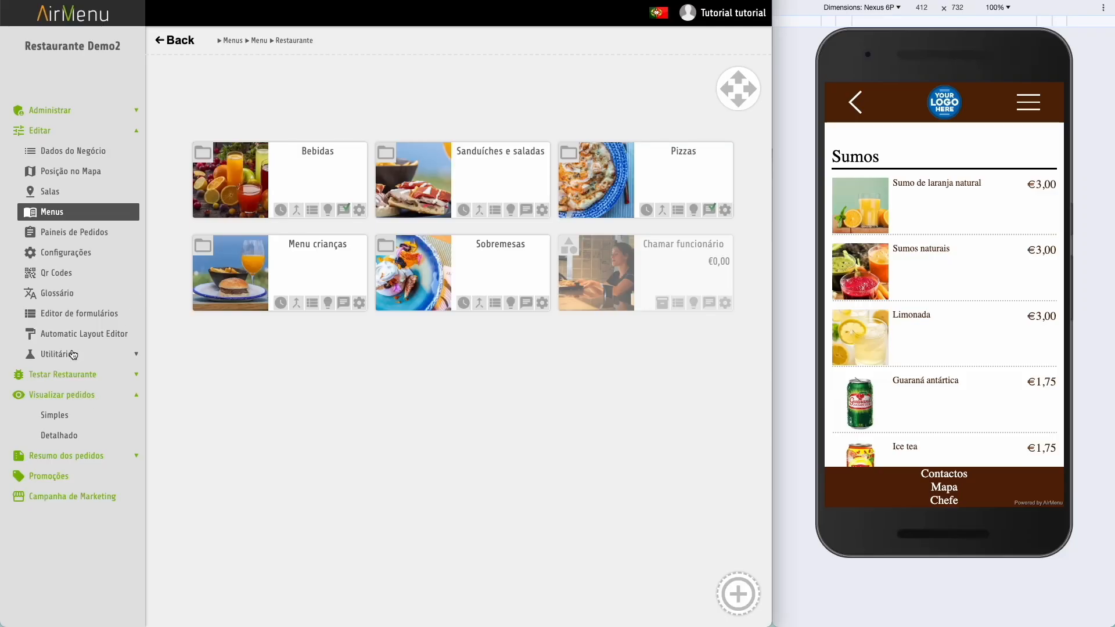
{"action": "left_click", "coordinate": [73, 355]}
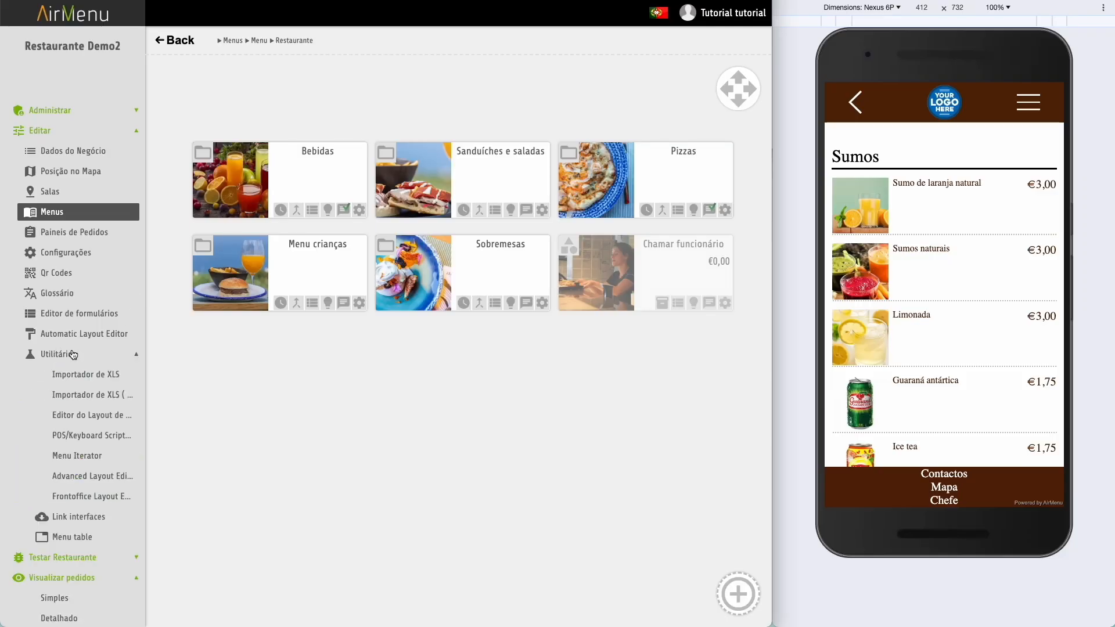
- Open the Português Modelo de detalhes do pedido (Email de html) in Editor do Layout
{"action": "left_click", "coordinate": [89, 440]}
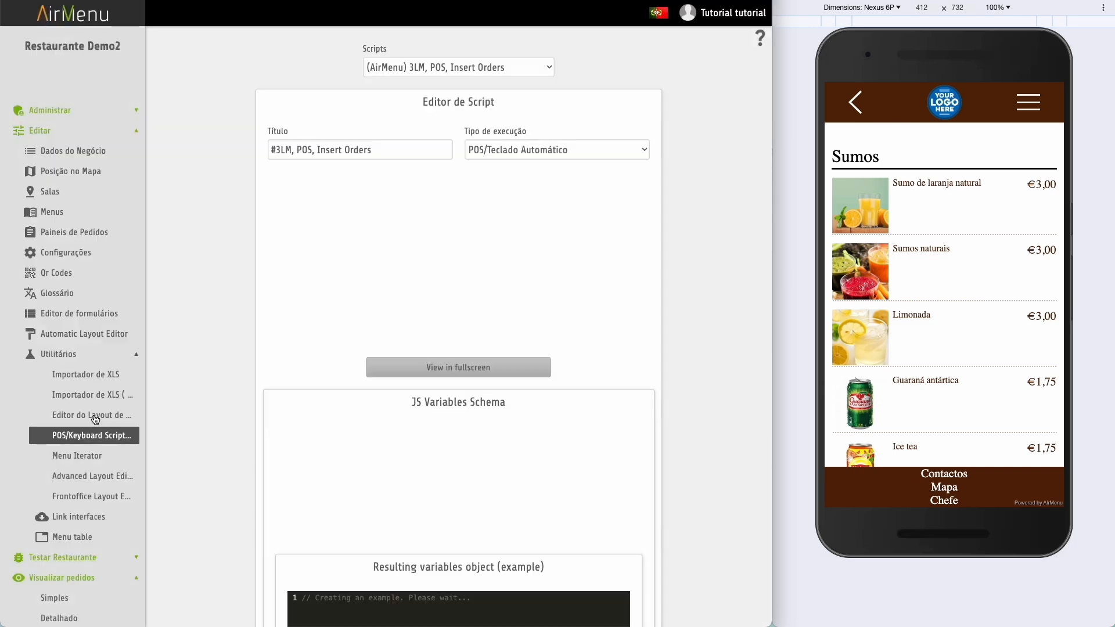
{"action": "left_click", "coordinate": [93, 415]}
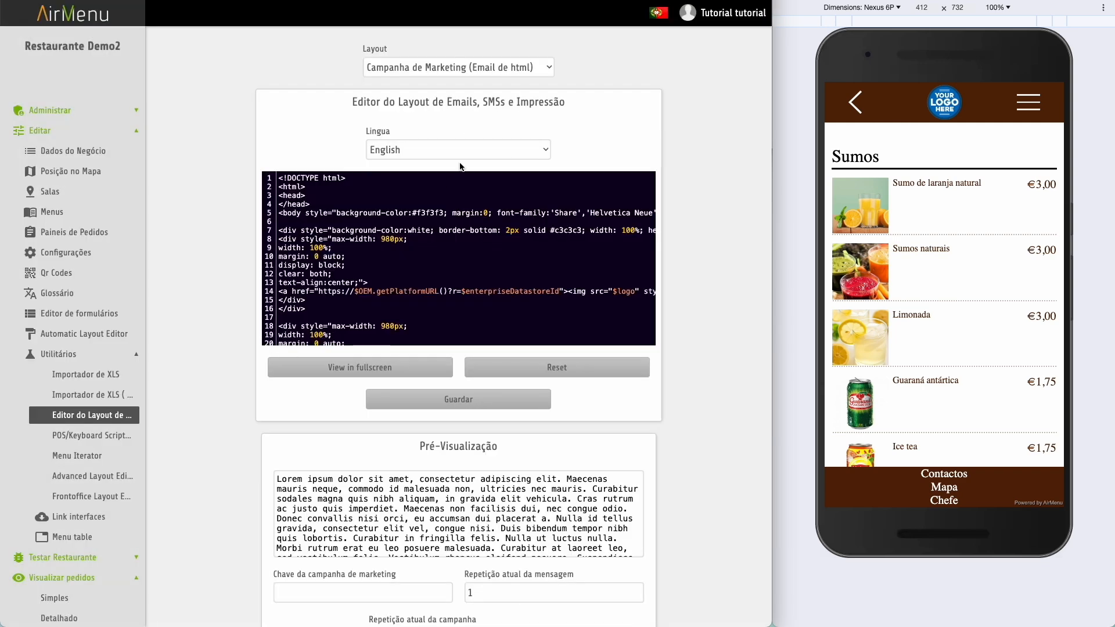
{"action": "left_click", "coordinate": [530, 68]}
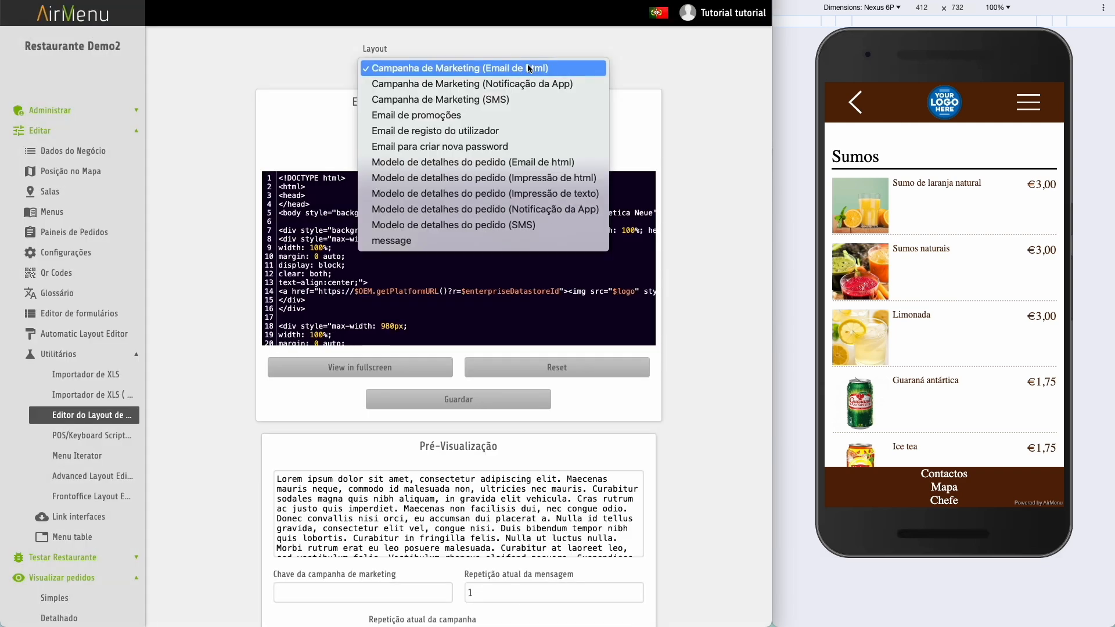
{"action": "left_click", "coordinate": [505, 166]}
{"action": "left_click", "coordinate": [475, 149]}
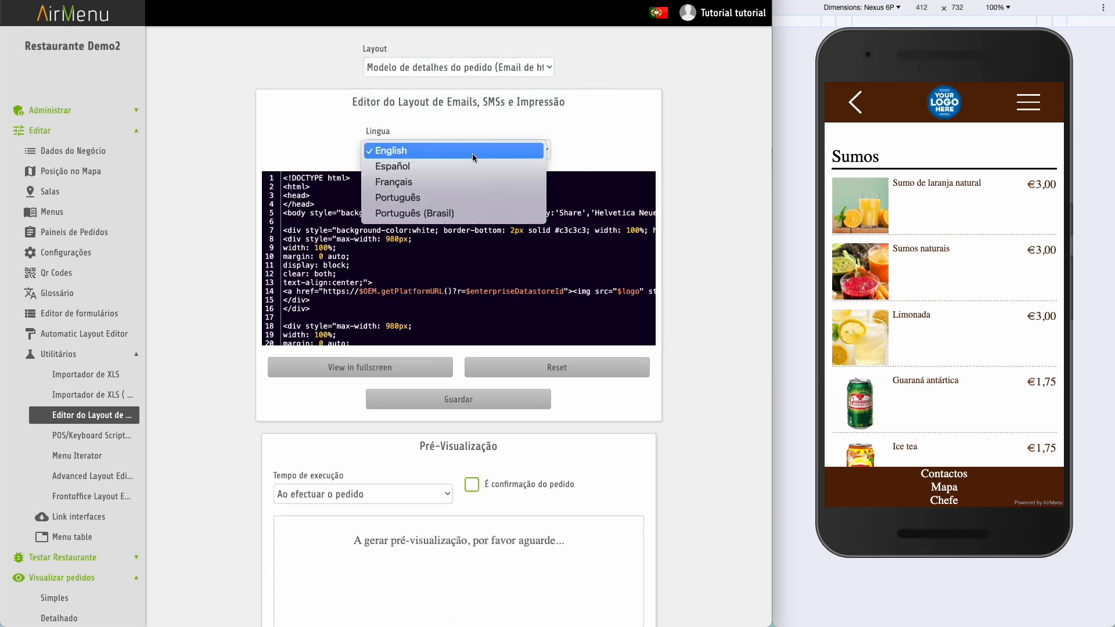
{"action": "left_click", "coordinate": [467, 197]}
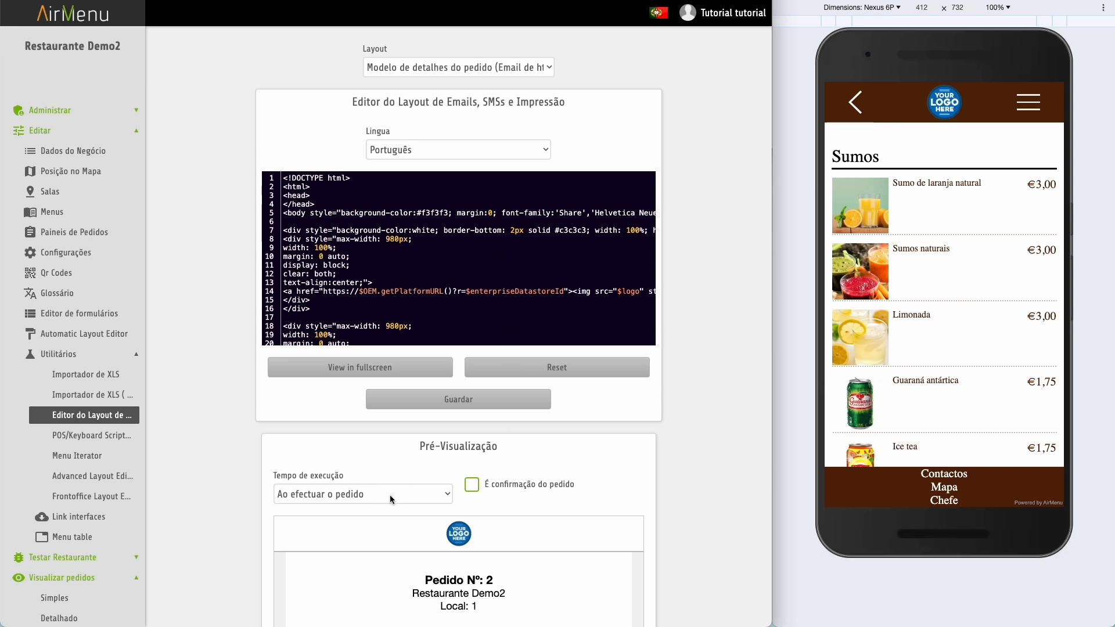
- Preview the template for Ao ativar flag with the EnviarEmail flag
{"action": "scroll", "coordinate": [389, 494], "scroll_direction": "down", "scroll_amount": 2}
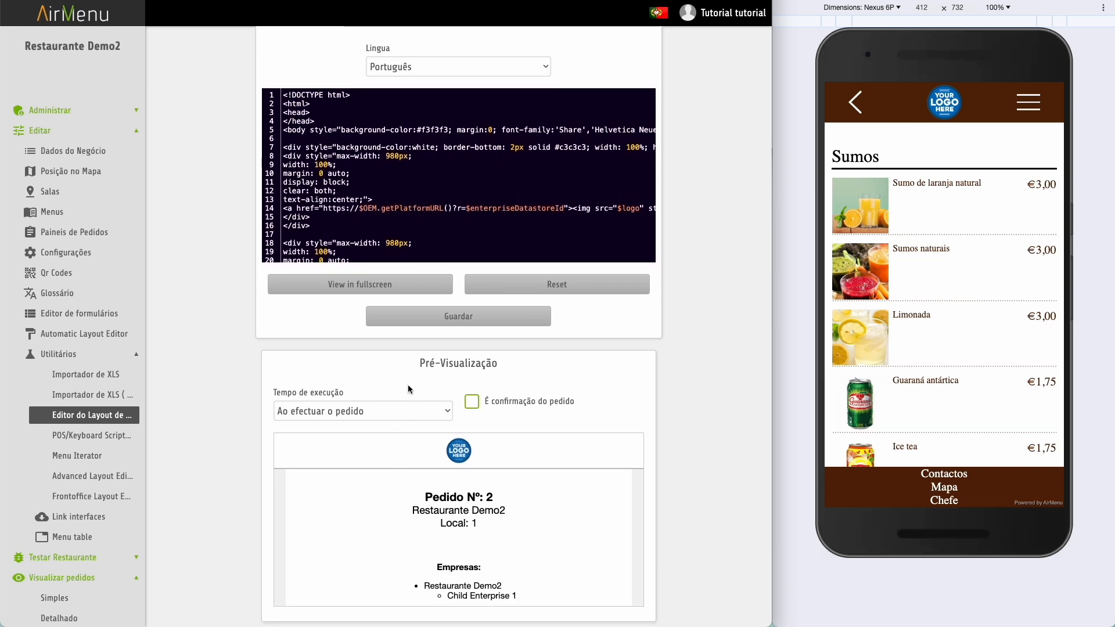
{"action": "left_click", "coordinate": [368, 414]}
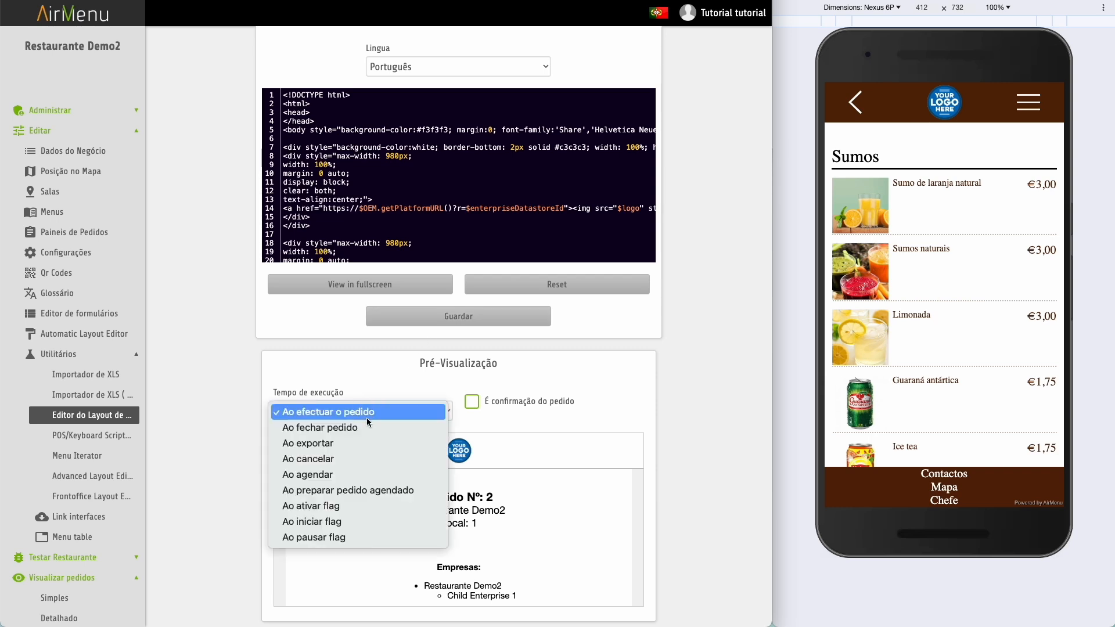
{"action": "left_click", "coordinate": [368, 506]}
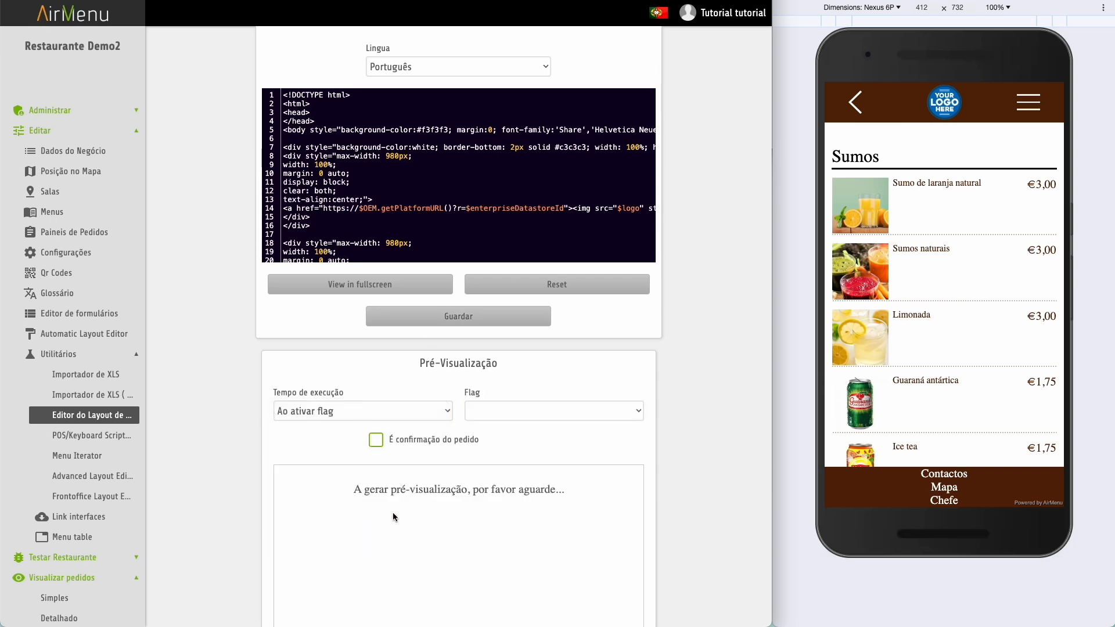
{"action": "left_click", "coordinate": [526, 410]}
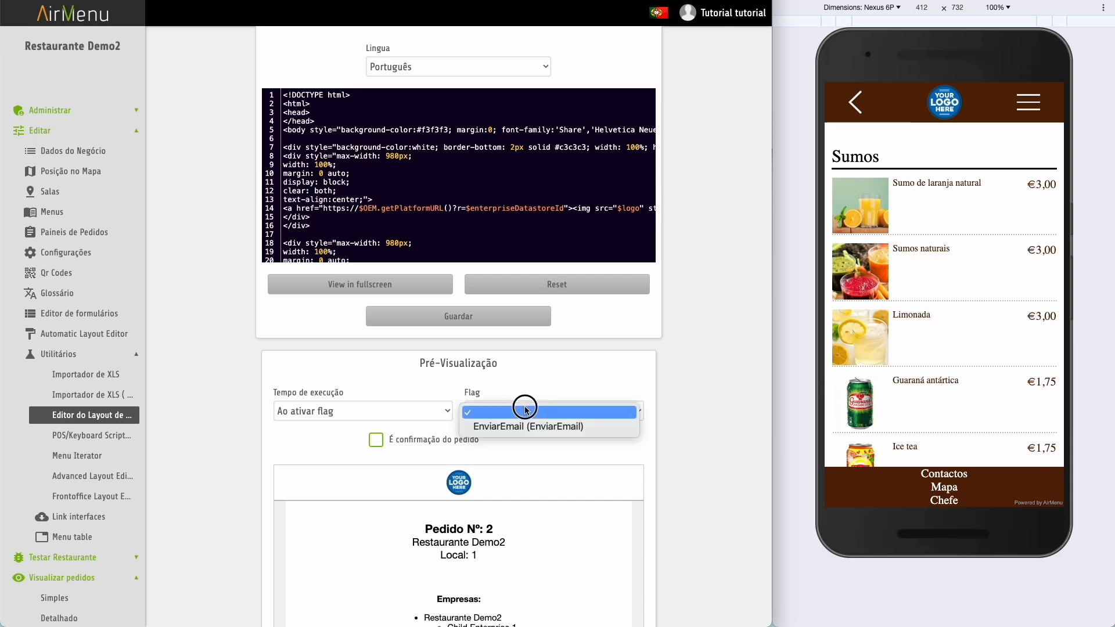
{"action": "left_click", "coordinate": [522, 426]}
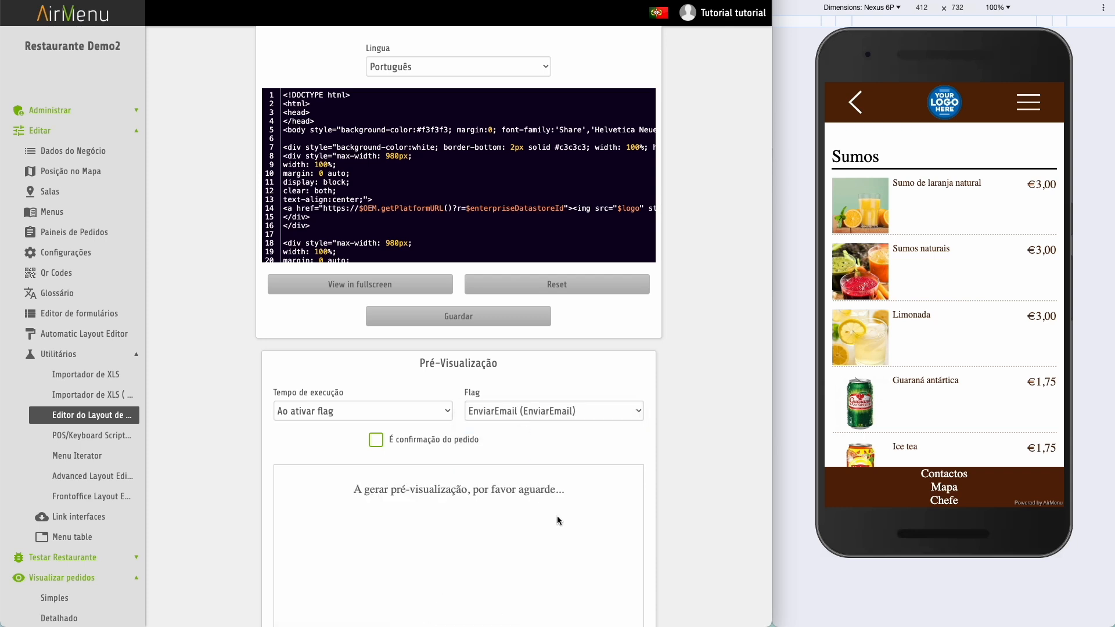
- Insert blank lines after the #end on line 100 of the template
{"action": "scroll", "coordinate": [428, 288], "scroll_direction": "down", "scroll_amount": 10}
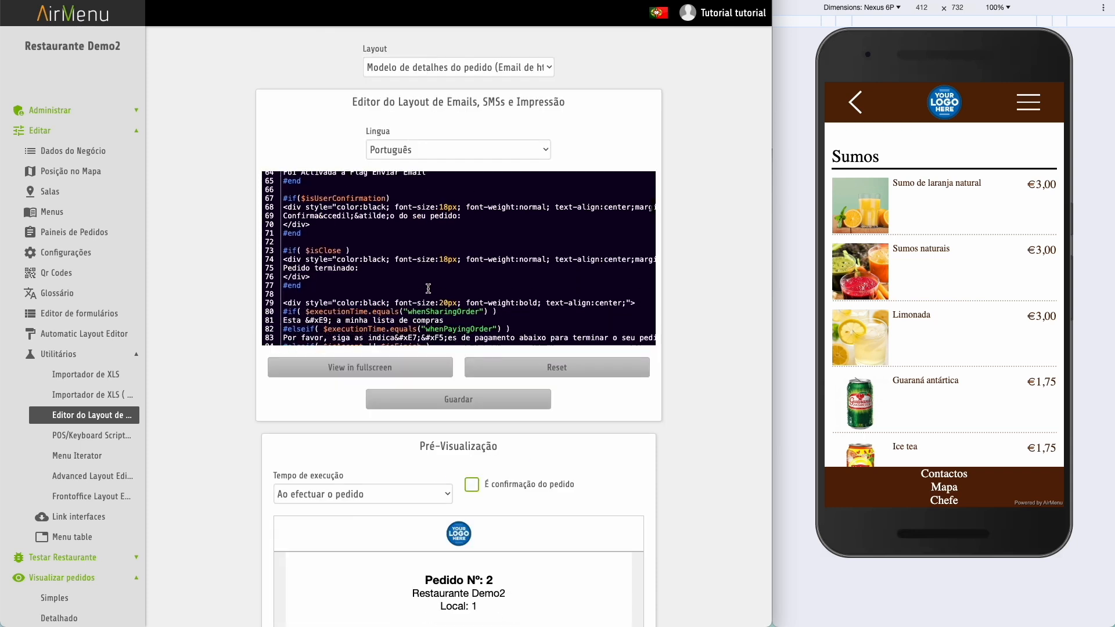
{"action": "scroll", "coordinate": [428, 289], "scroll_direction": "down", "scroll_amount": 4}
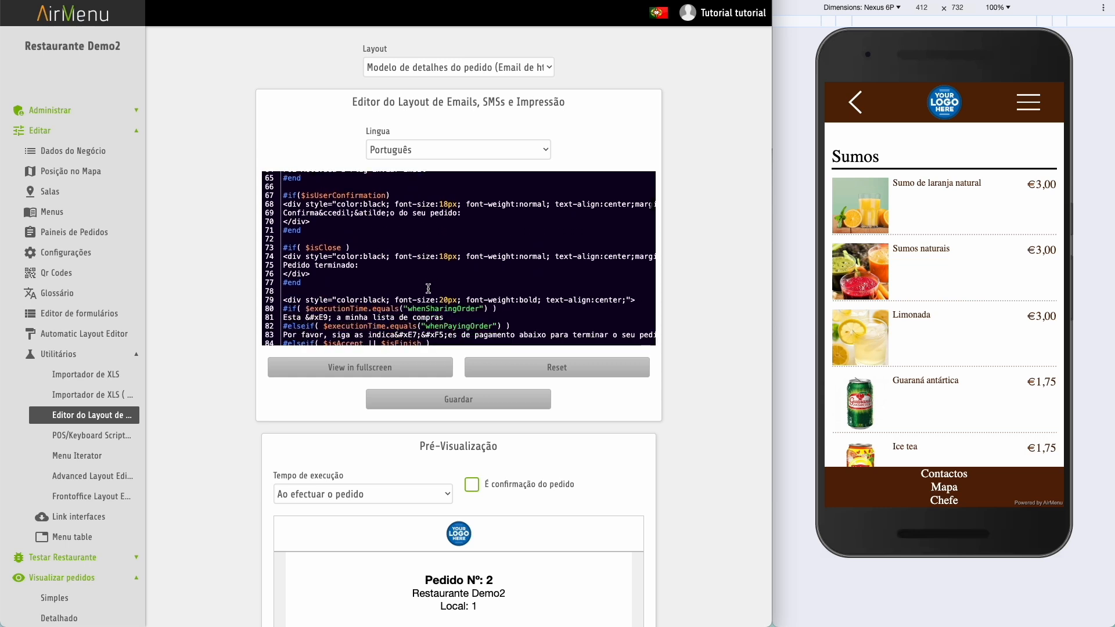
{"action": "scroll", "coordinate": [428, 289], "scroll_direction": "down", "scroll_amount": 1}
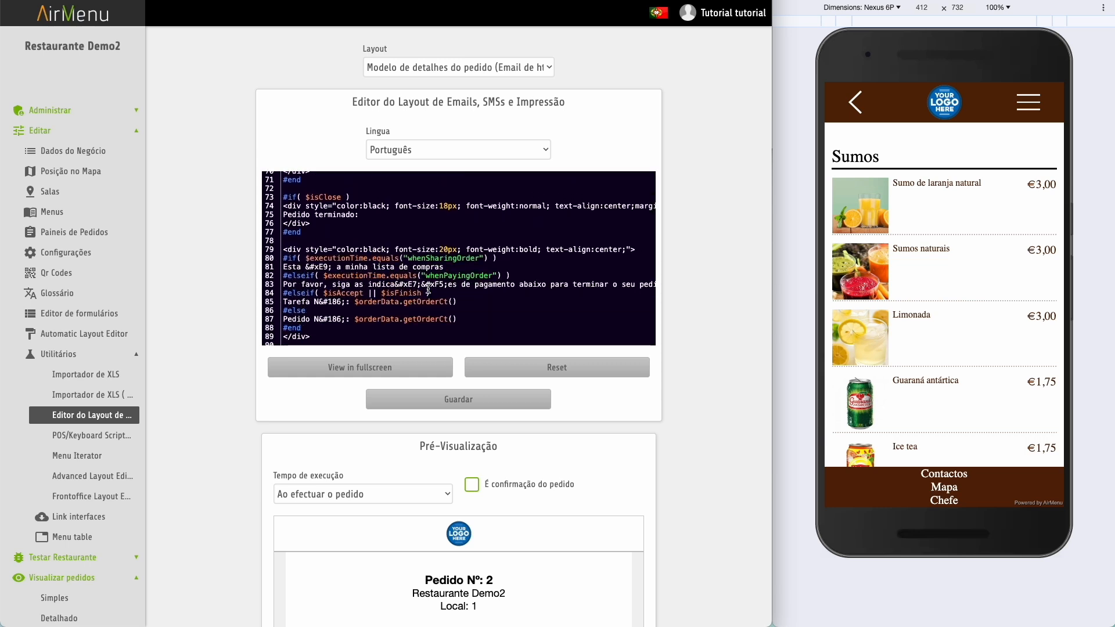
{"action": "scroll", "coordinate": [428, 288], "scroll_direction": "down", "scroll_amount": 4}
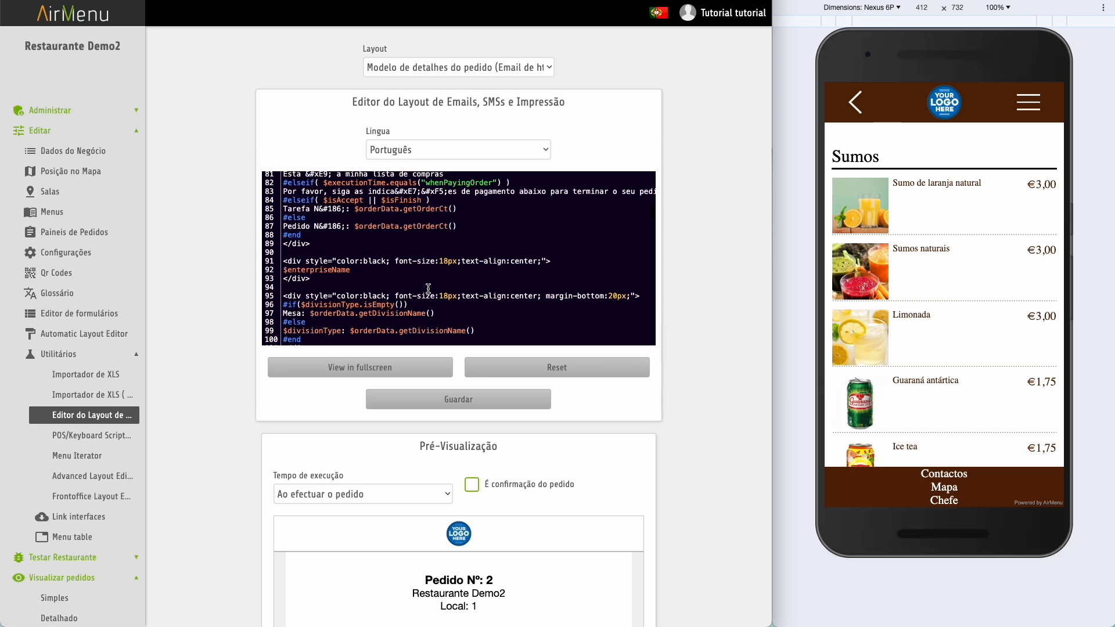
{"action": "scroll", "coordinate": [428, 289], "scroll_direction": "down", "scroll_amount": 2}
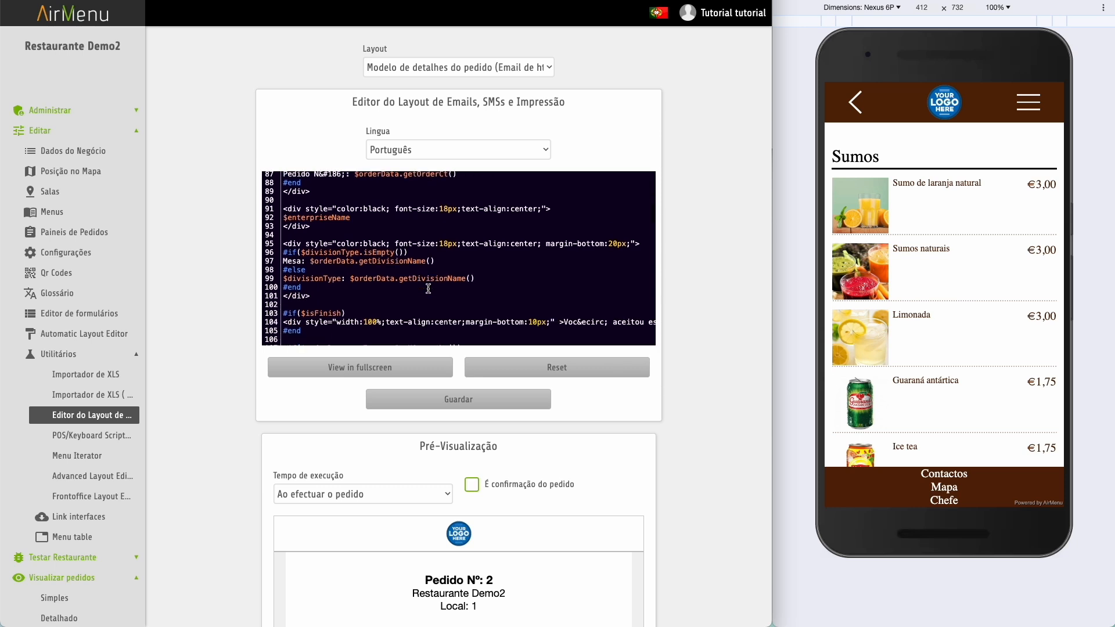
{"action": "scroll", "coordinate": [428, 289], "scroll_direction": "down", "scroll_amount": 3}
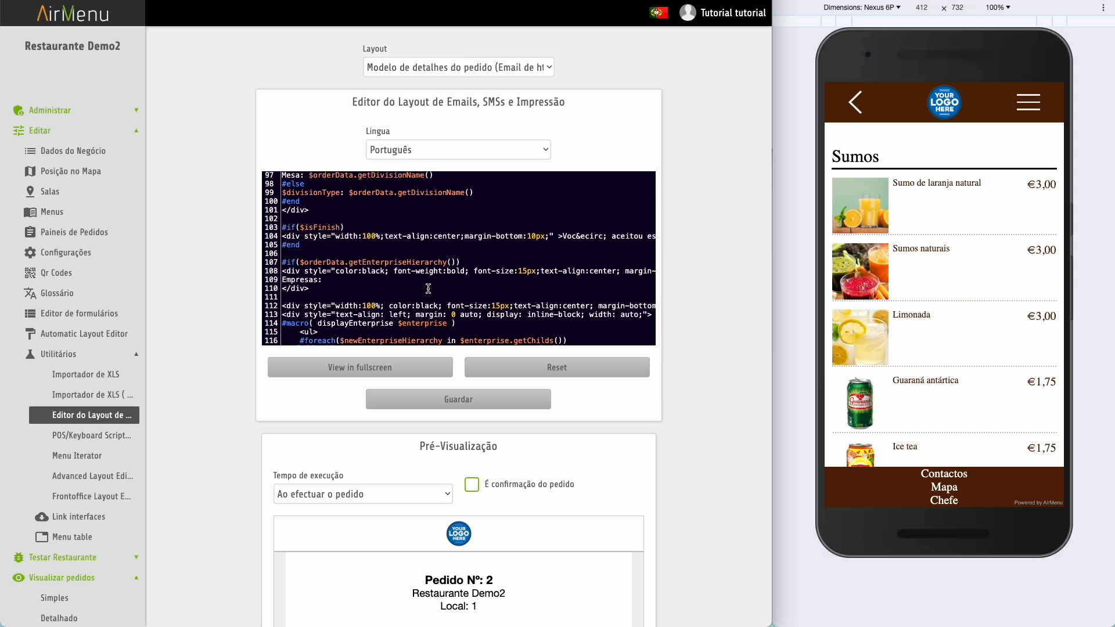
{"action": "scroll", "coordinate": [428, 289], "scroll_direction": "down", "scroll_amount": 5}
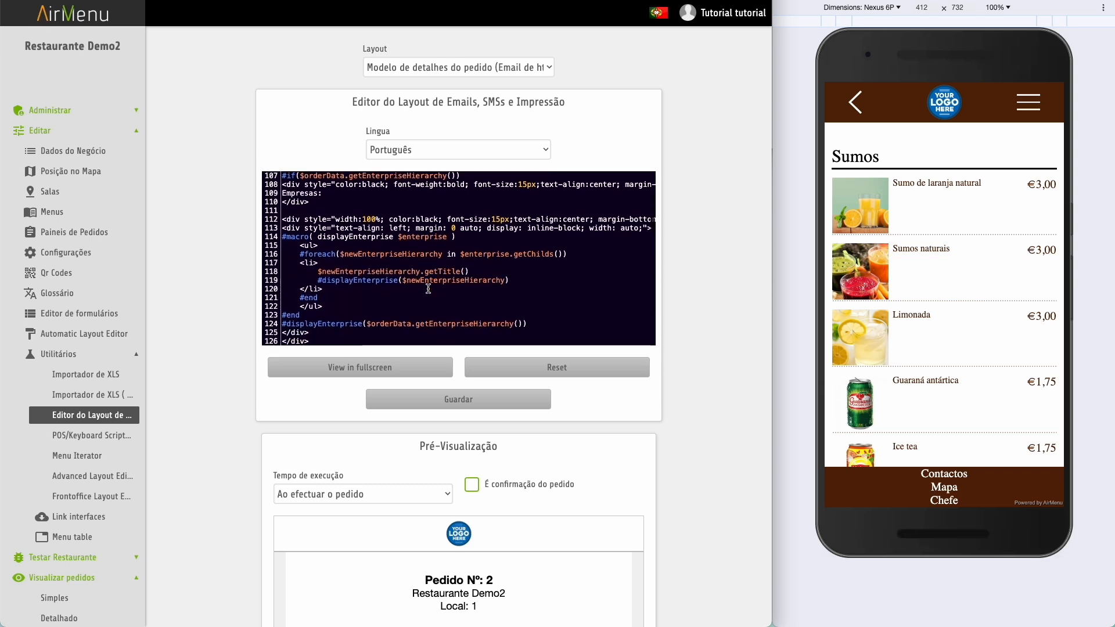
{"action": "scroll", "coordinate": [428, 288], "scroll_direction": "down", "scroll_amount": 3}
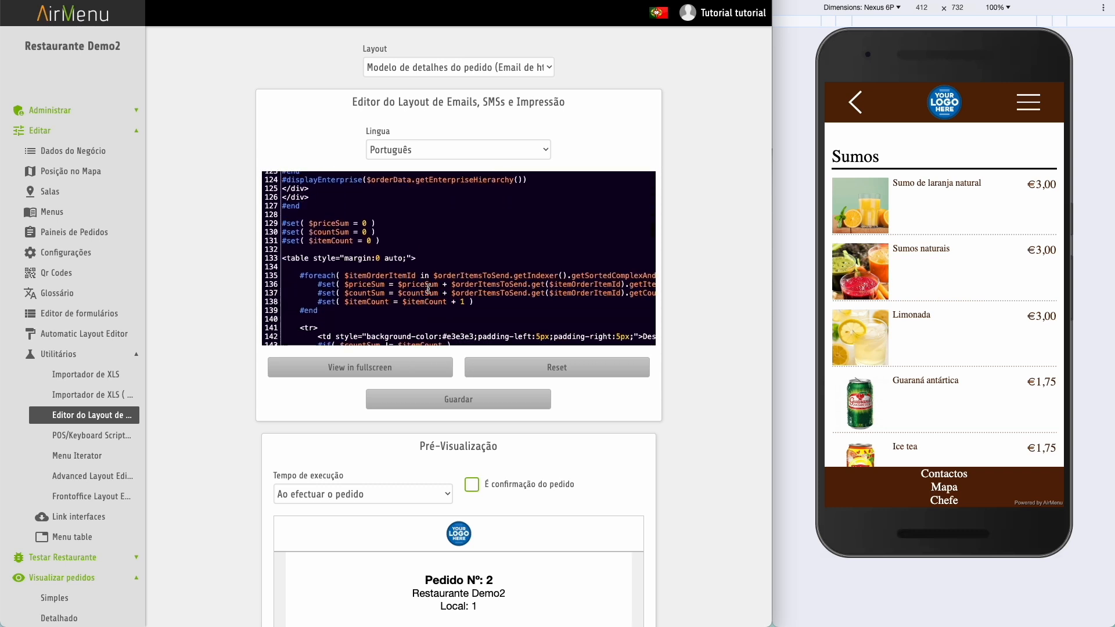
{"action": "scroll", "coordinate": [428, 289], "scroll_direction": "up", "scroll_amount": 1}
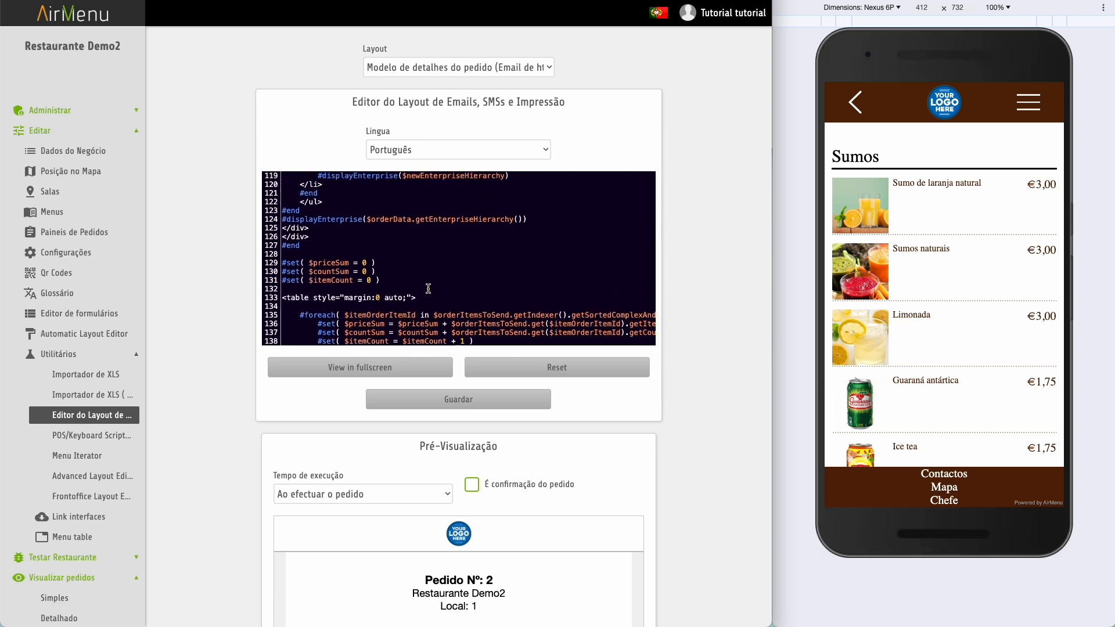
{"action": "scroll", "coordinate": [428, 289], "scroll_direction": "down", "scroll_amount": 5}
{"action": "scroll", "coordinate": [428, 288], "scroll_direction": "up", "scroll_amount": 8}
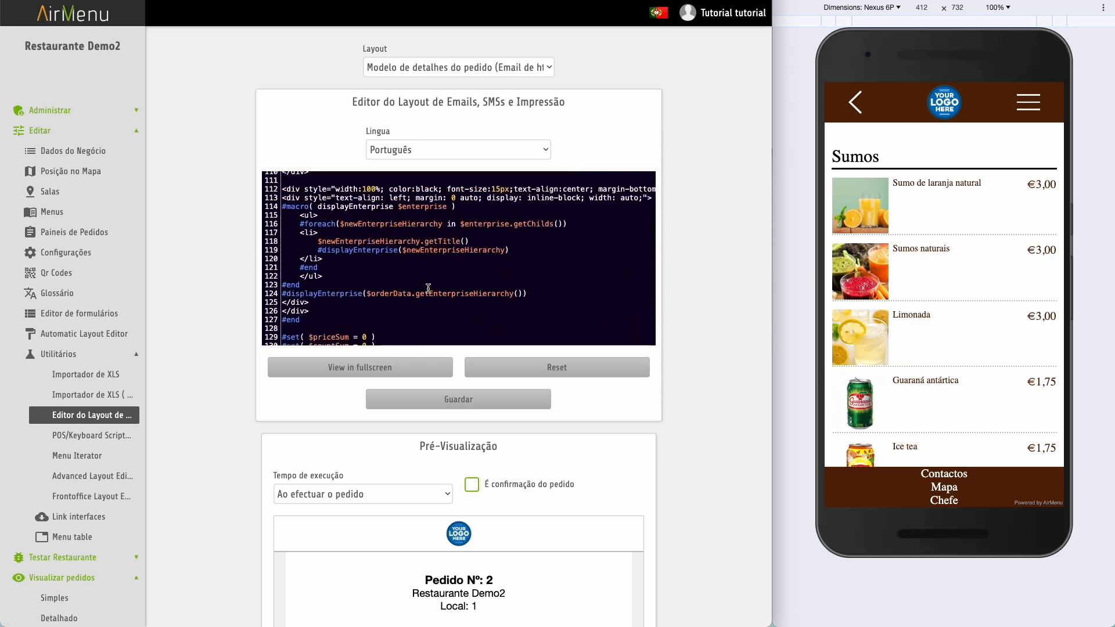
{"action": "scroll", "coordinate": [428, 288], "scroll_direction": "up", "scroll_amount": 5}
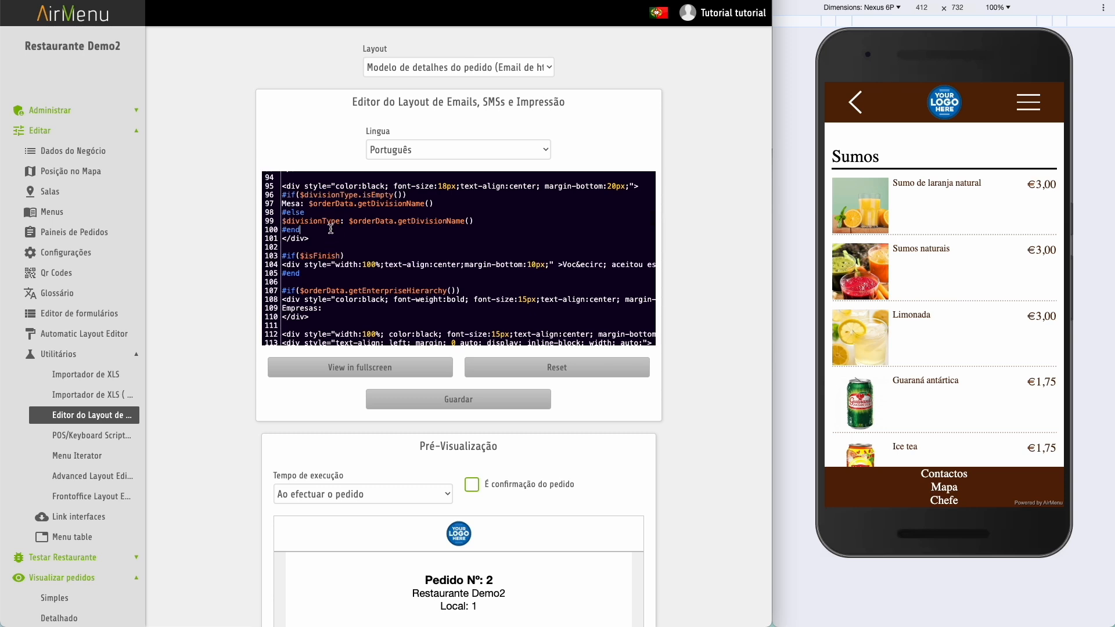
{"action": "key", "text": "Return"}
{"action": "key", "text": "Return"}
{"action": "key", "text": "Return"}
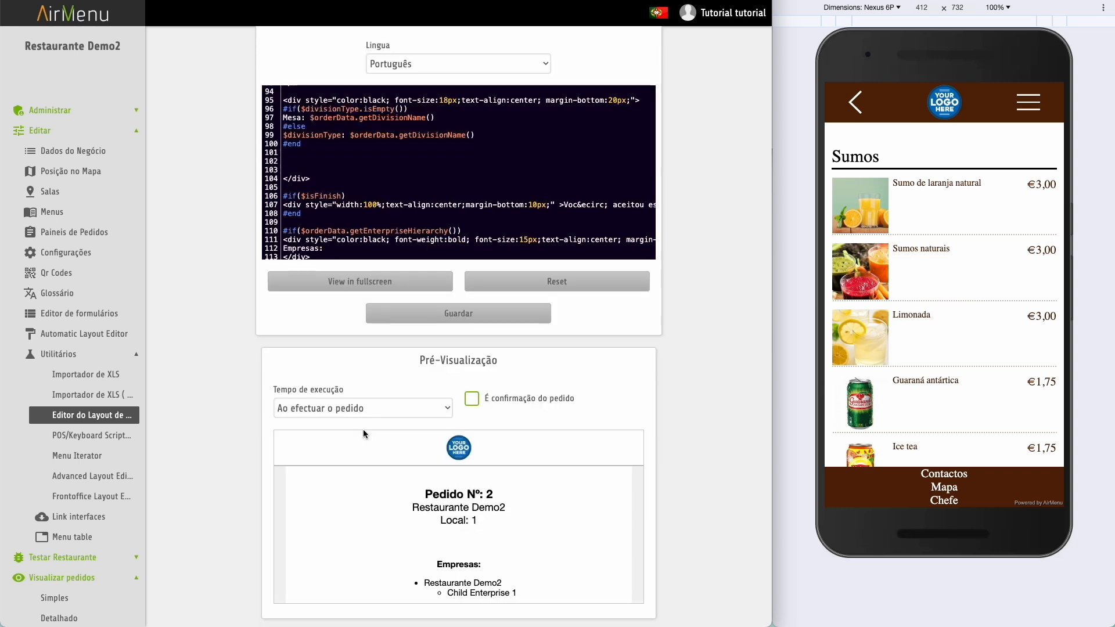
- Paste the EnviarEmail conditional block on a new line after the closing div on line 104
{"action": "type", "text": "Email"}
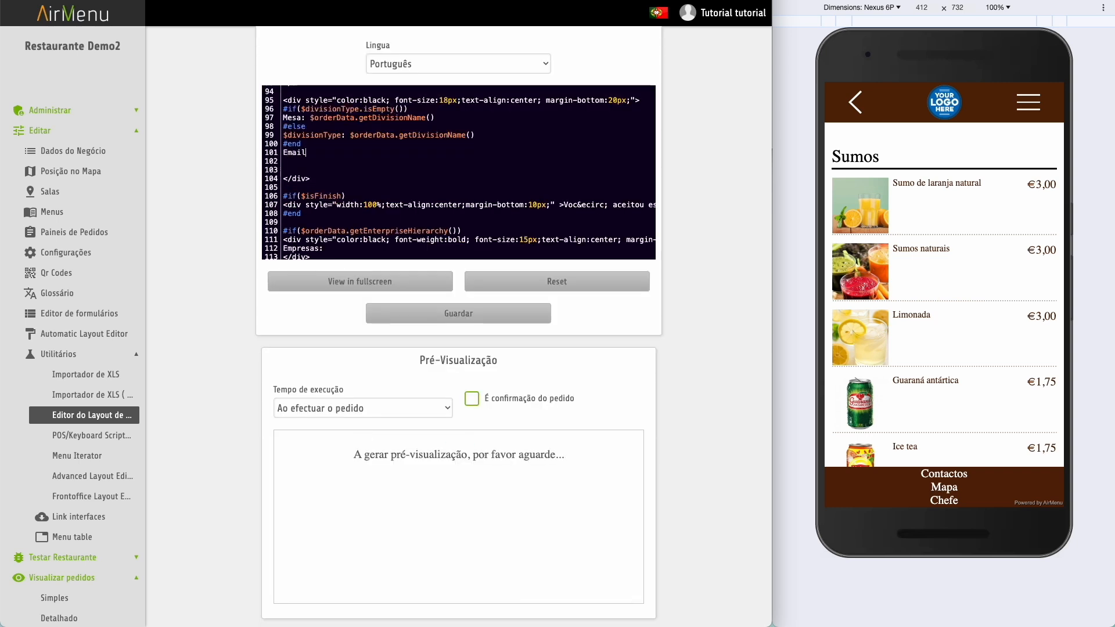
{"action": "type", "text": " de Teste"}
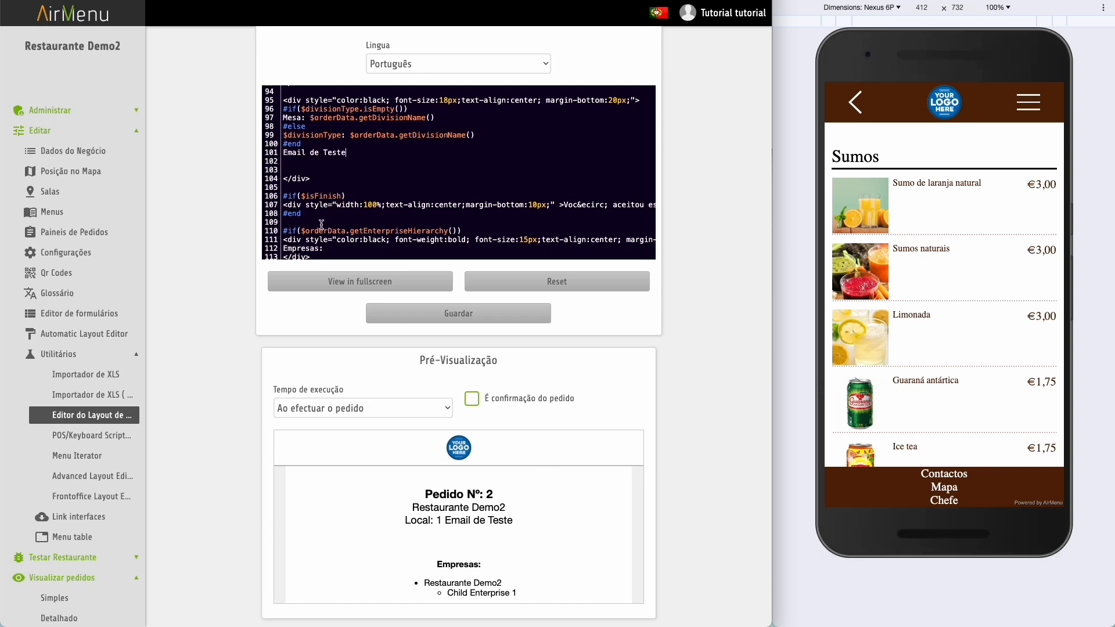
{"action": "scroll", "coordinate": [323, 224], "scroll_direction": "down", "scroll_amount": 2}
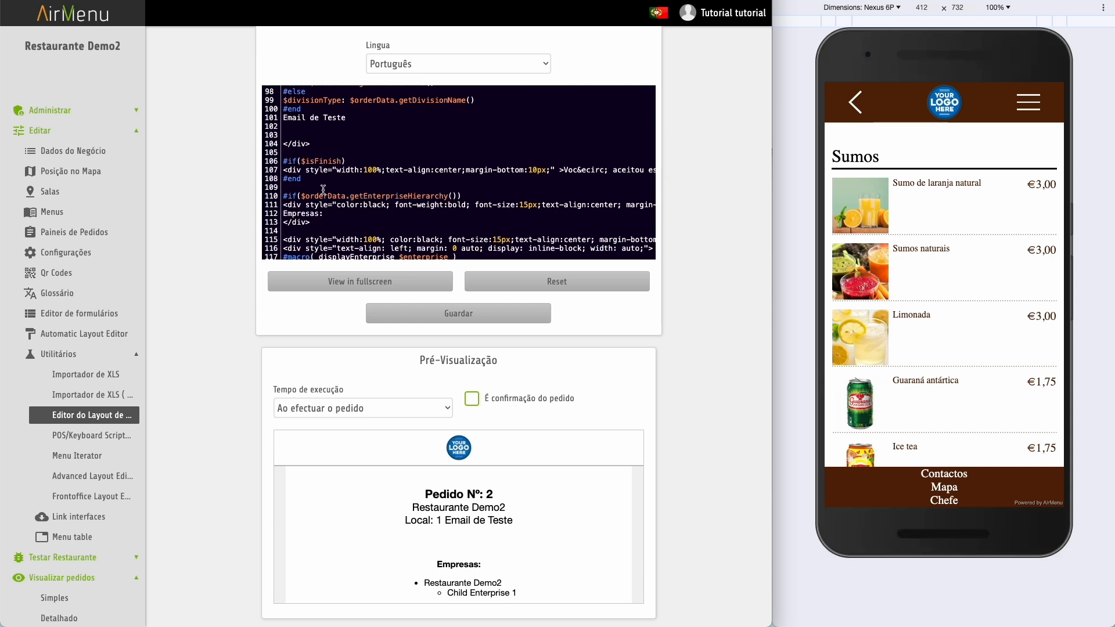
{"action": "left_click", "coordinate": [321, 145]}
{"action": "key", "text": "Return"}
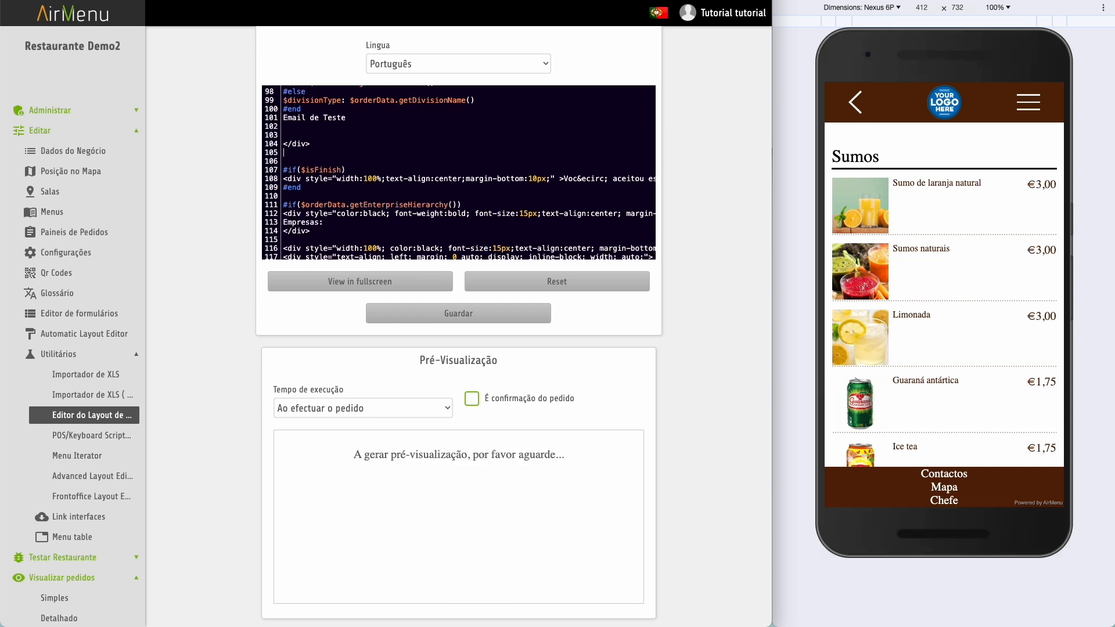
{"action": "type", "text": "#if( $executionTimeModifier.equals(\"EnviarEmail\") ) Foi Activada a Flag Enviar Email #end"}
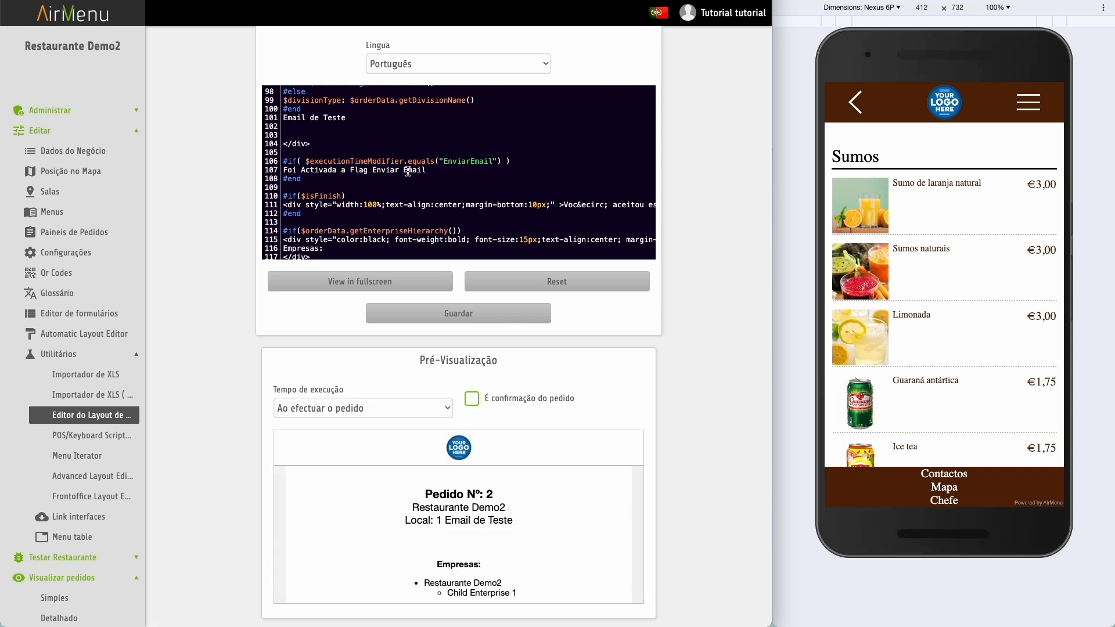
- Remove the stray space so line 107 reads 'Foi Activada a Flag EnviarEmail'
{"action": "left_click", "coordinate": [403, 172]}
{"action": "key", "text": "BackSpace"}
{"action": "scroll", "coordinate": [498, 532], "scroll_direction": "down", "scroll_amount": 1}
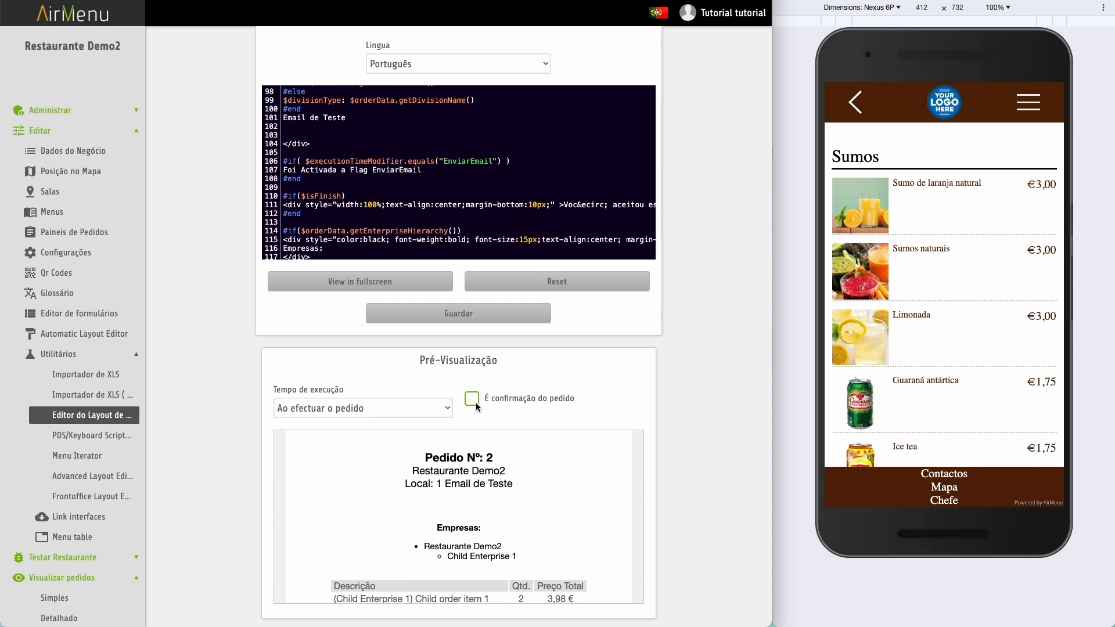
- Preview the template for Ao ativar flag with EnviarEmail, and save it with Guardar
{"action": "left_click", "coordinate": [445, 408]}
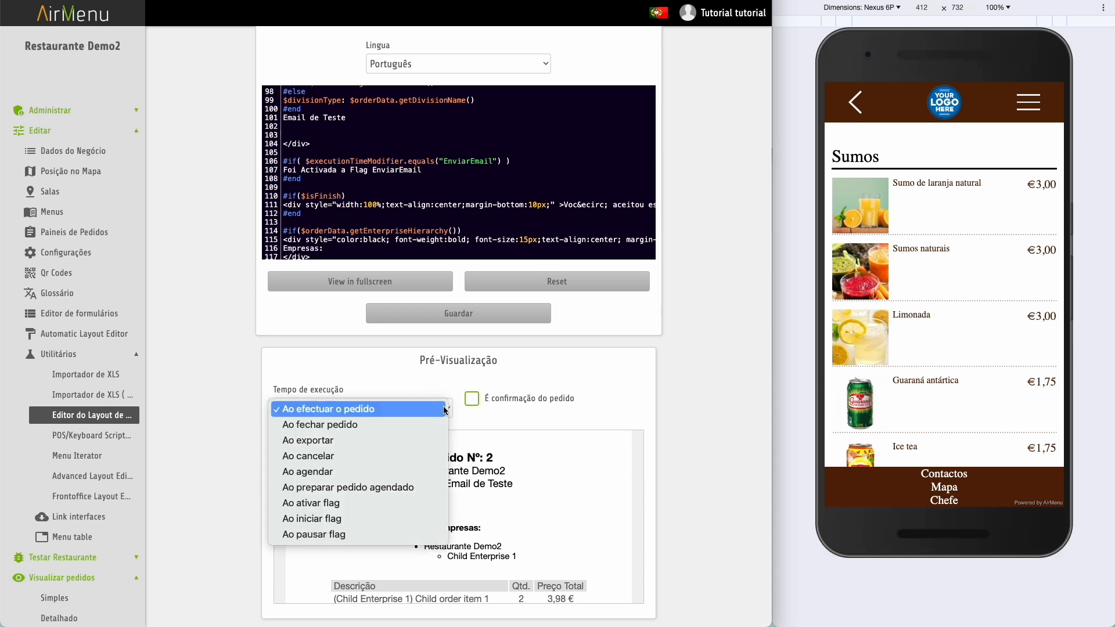
{"action": "left_click", "coordinate": [375, 503]}
{"action": "left_click", "coordinate": [584, 404]}
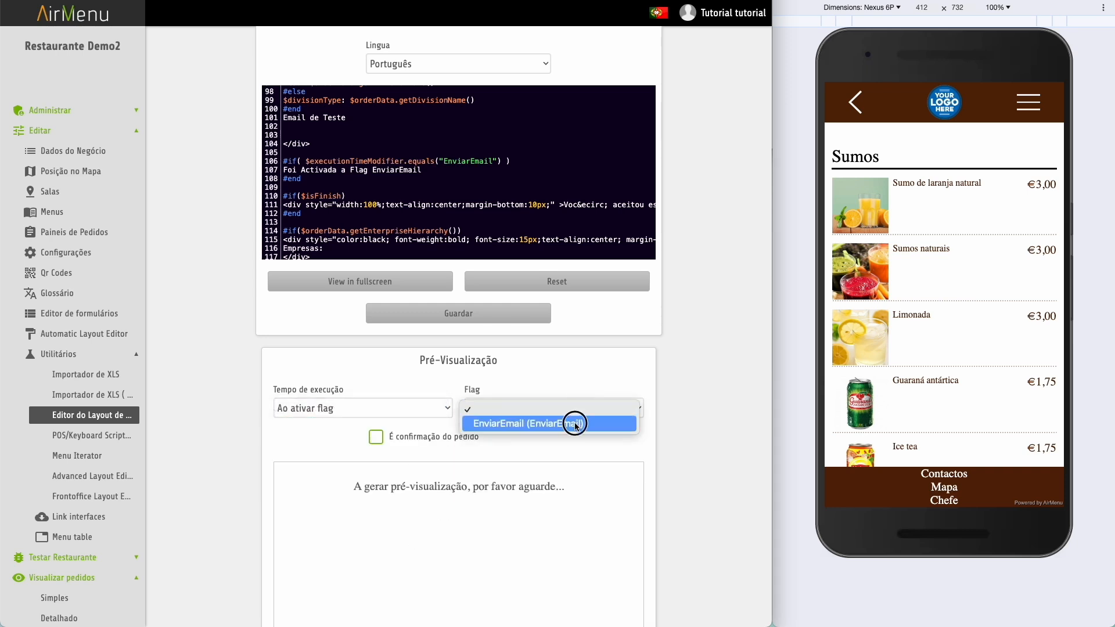
{"action": "left_click", "coordinate": [575, 424]}
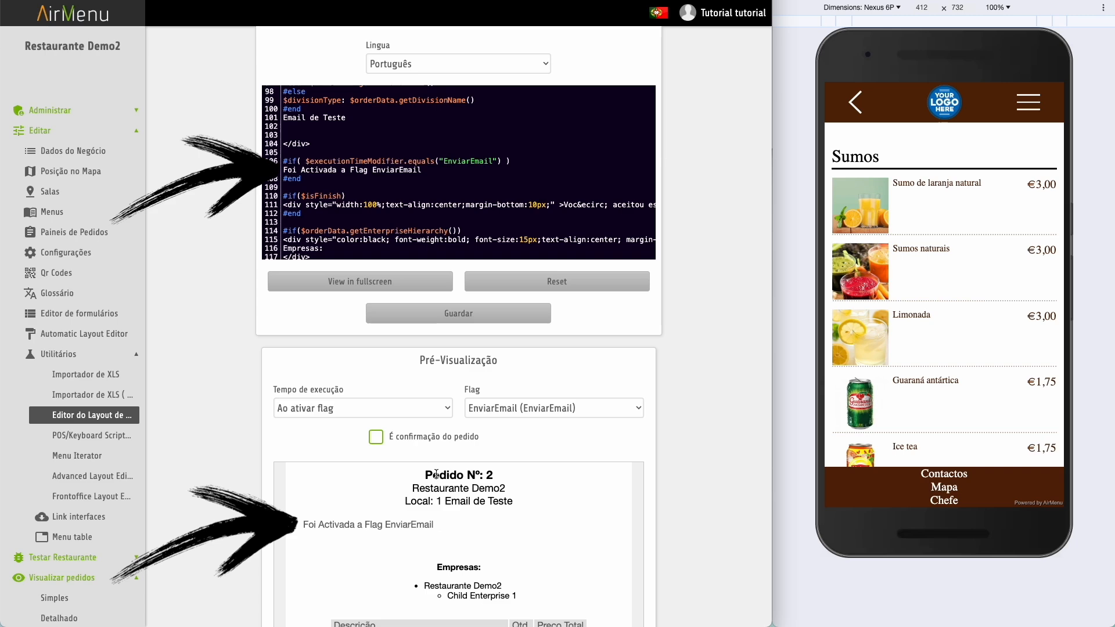
{"action": "left_click", "coordinate": [455, 312]}
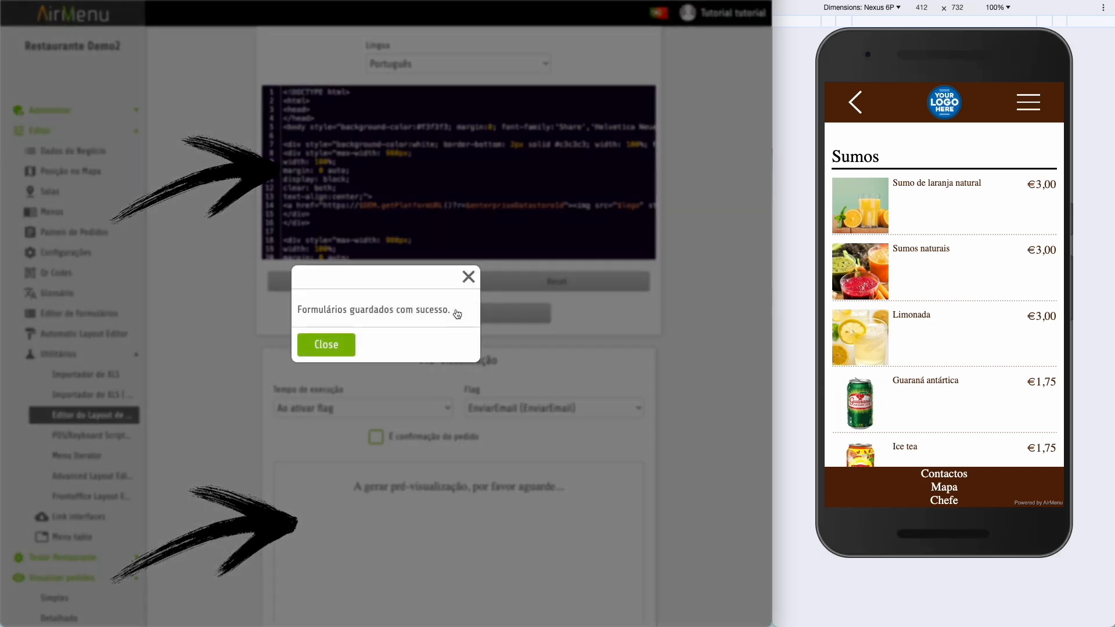
{"action": "left_click", "coordinate": [335, 344]}
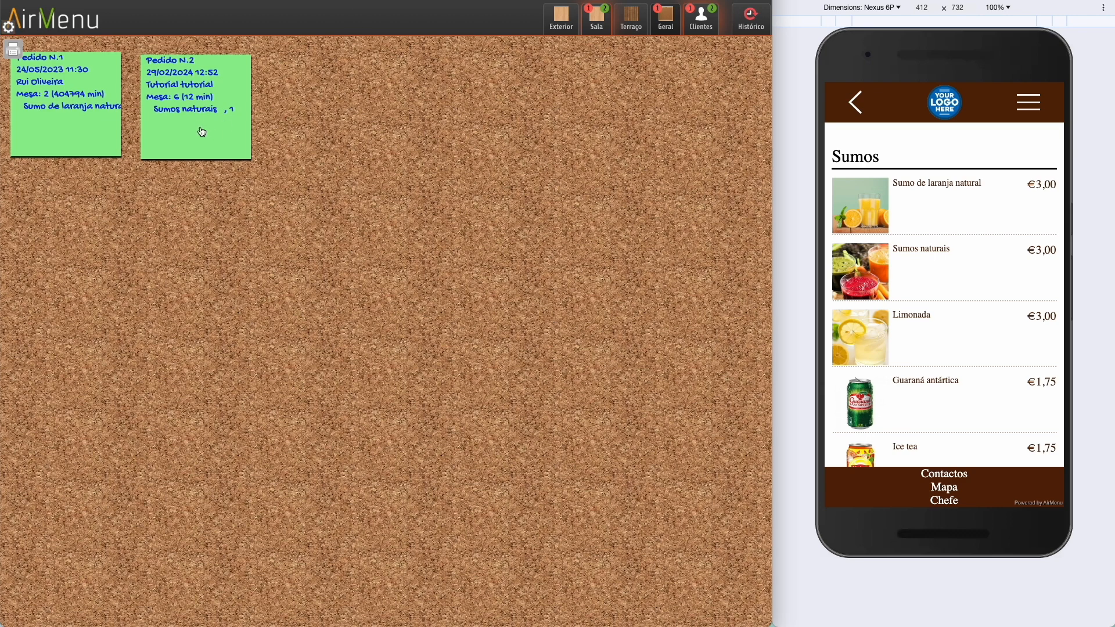
- Add a Script do Servidor action named WhatsApp to the Bebidas category
{"action": "left_click", "coordinate": [182, 118]}
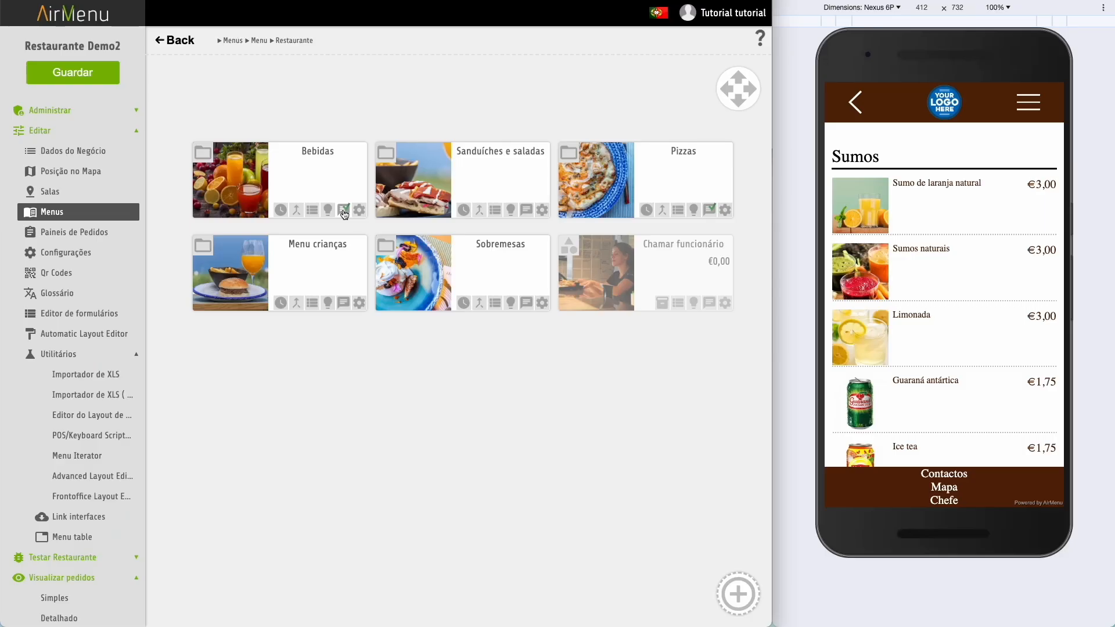
{"action": "left_click", "coordinate": [343, 211]}
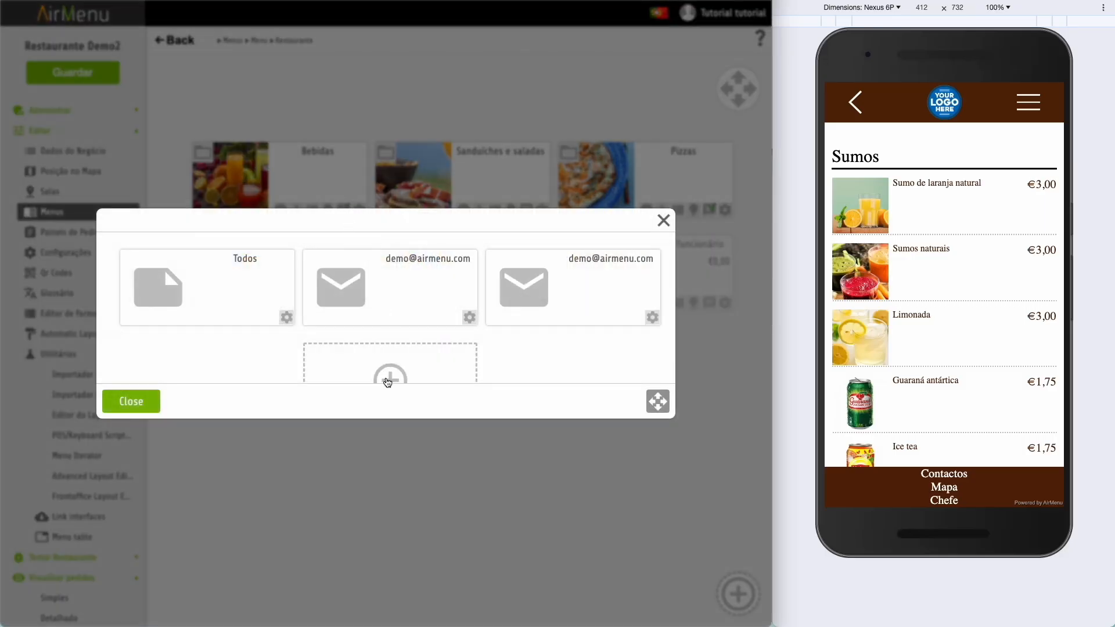
{"action": "left_click", "coordinate": [391, 377]}
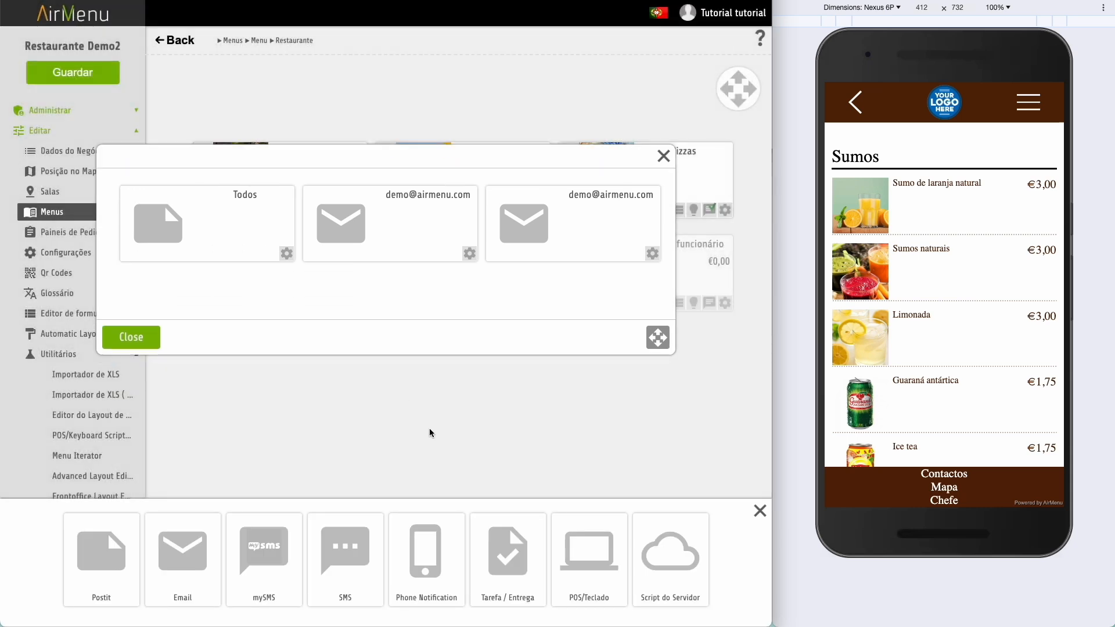
{"action": "left_click", "coordinate": [689, 577]}
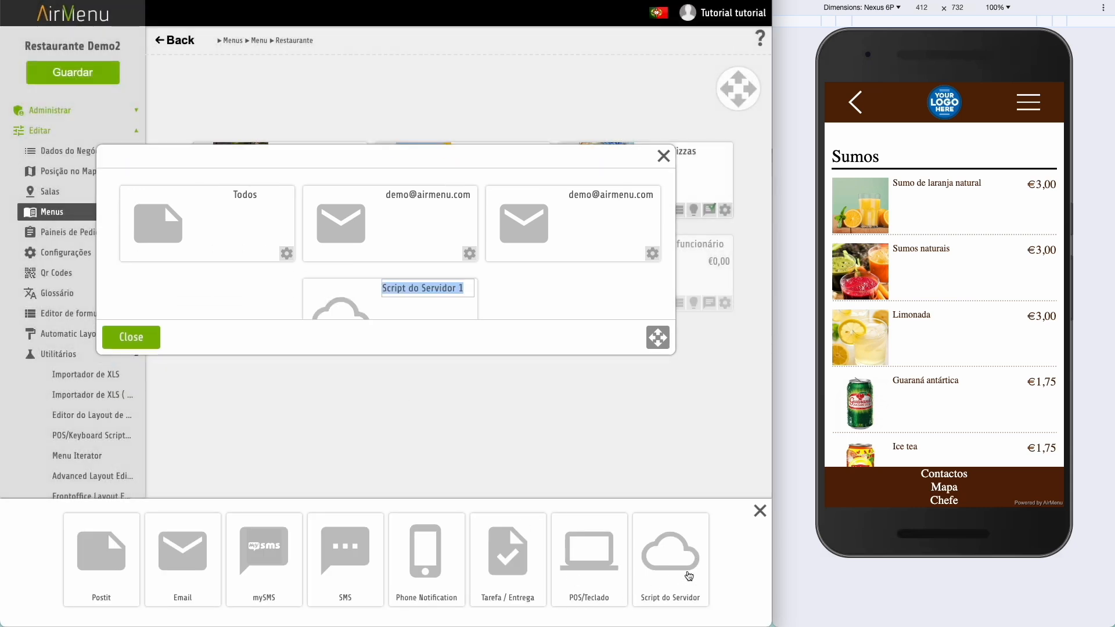
{"action": "type", "text": "WhatsApp"}
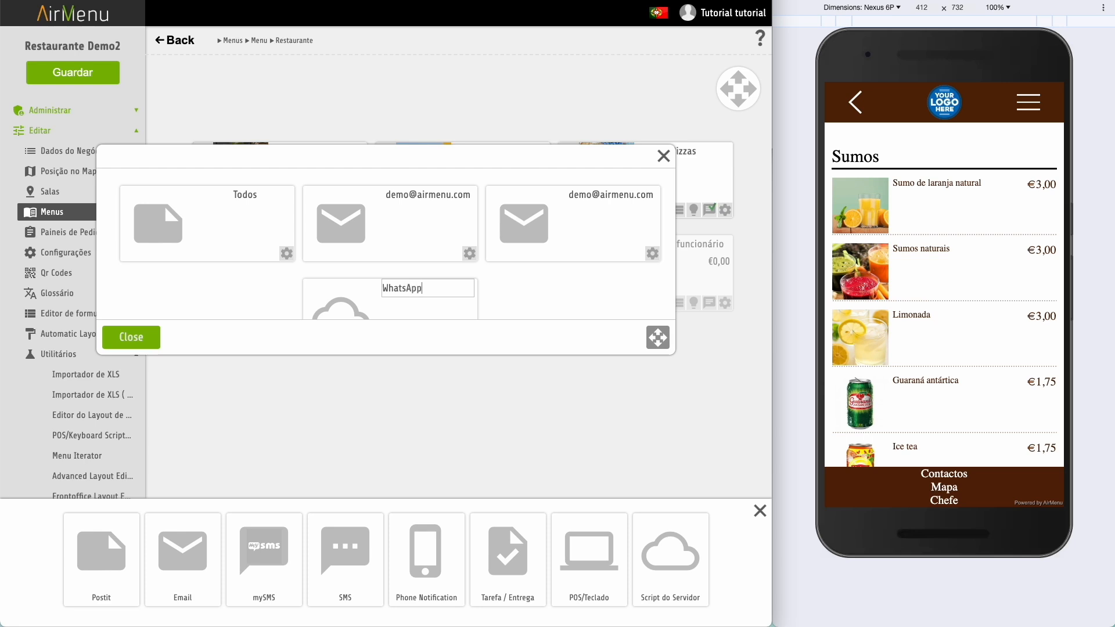
{"action": "key", "text": "Return"}
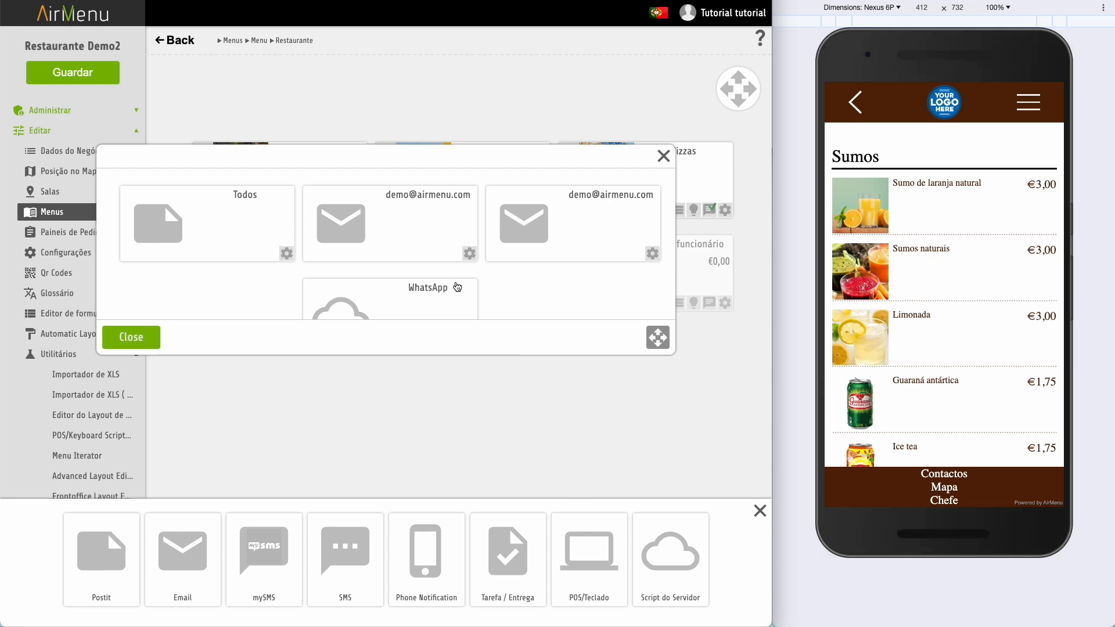
{"action": "scroll", "coordinate": [457, 287], "scroll_direction": "down", "scroll_amount": 1}
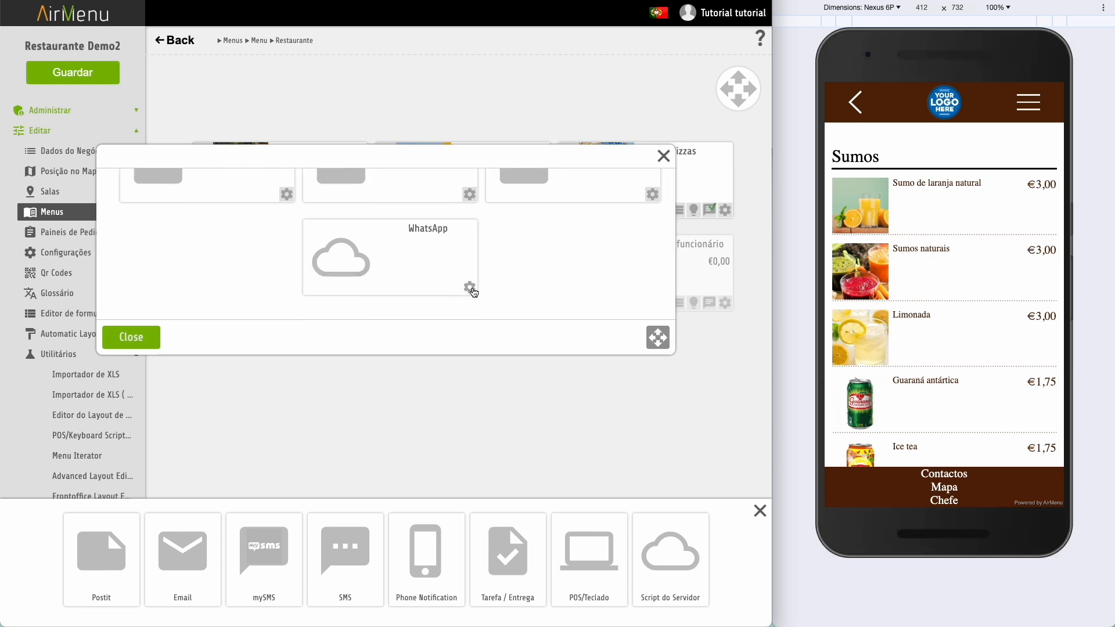
- Set the WhatsApp action's script to WhatsApp GateAway and close the actions list
{"action": "left_click", "coordinate": [469, 287]}
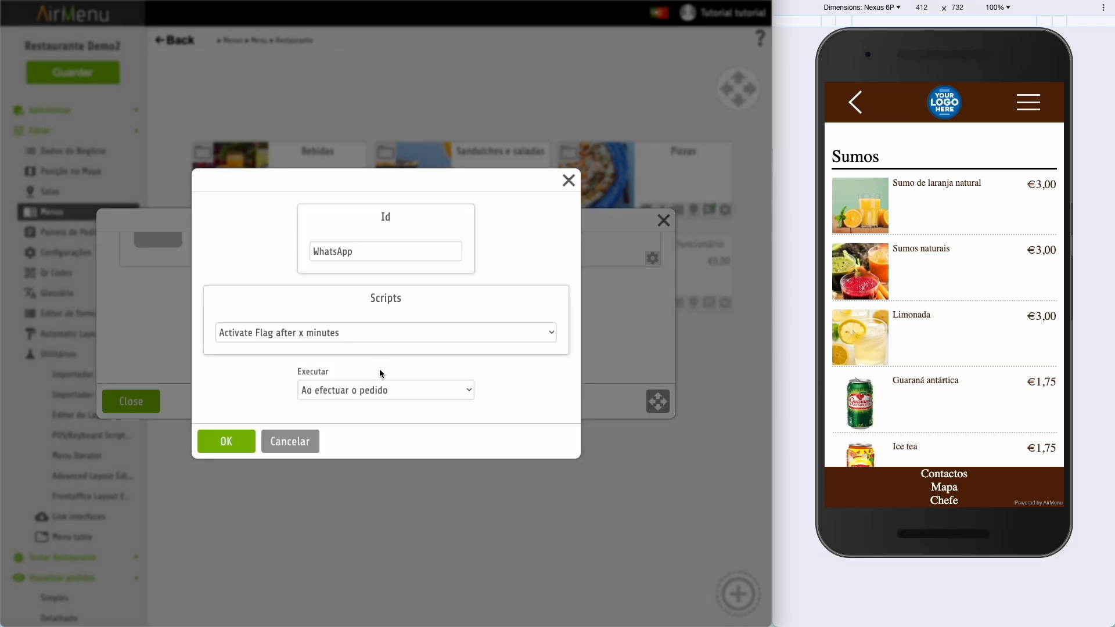
{"action": "left_click", "coordinate": [392, 341]}
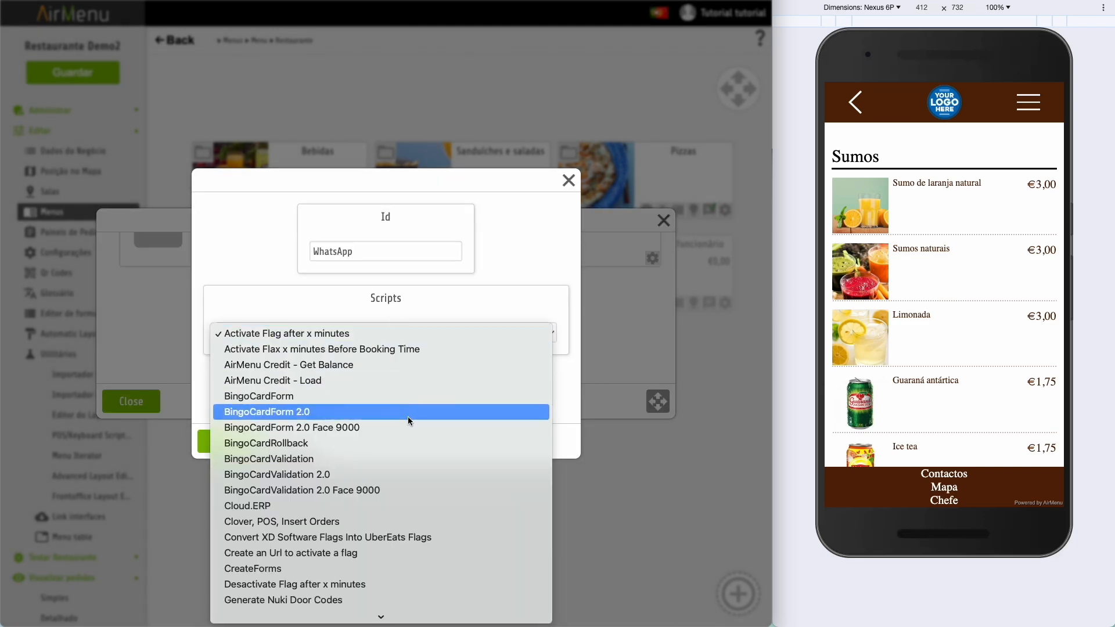
{"action": "scroll", "coordinate": [407, 416], "scroll_direction": "down", "scroll_amount": 3}
{"action": "scroll", "coordinate": [408, 417], "scroll_direction": "down", "scroll_amount": 10}
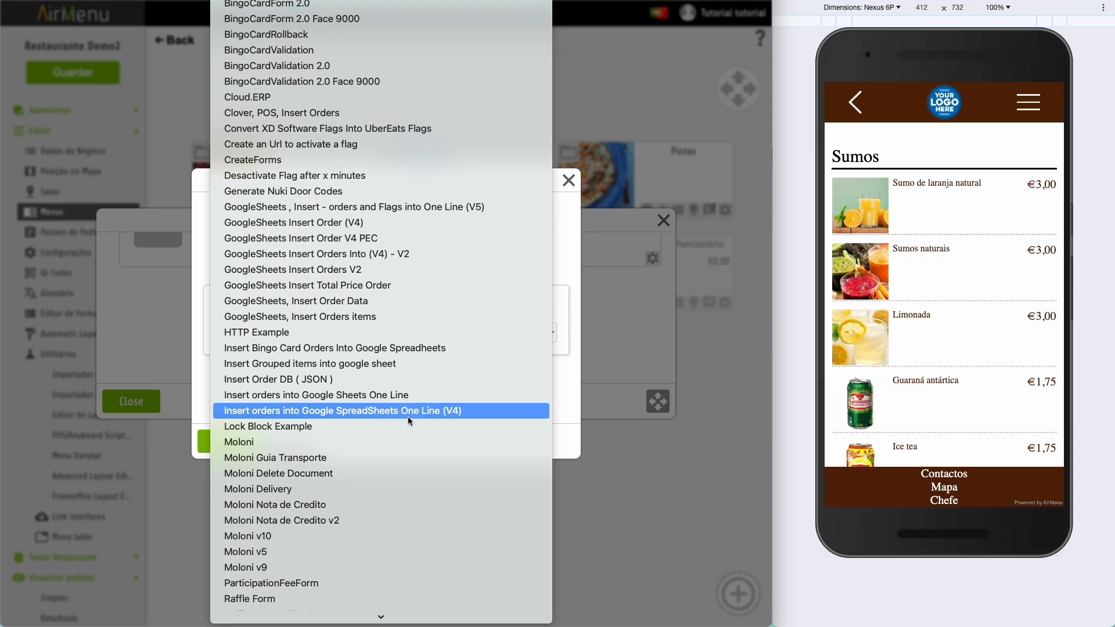
{"action": "scroll", "coordinate": [408, 416], "scroll_direction": "down", "scroll_amount": 2}
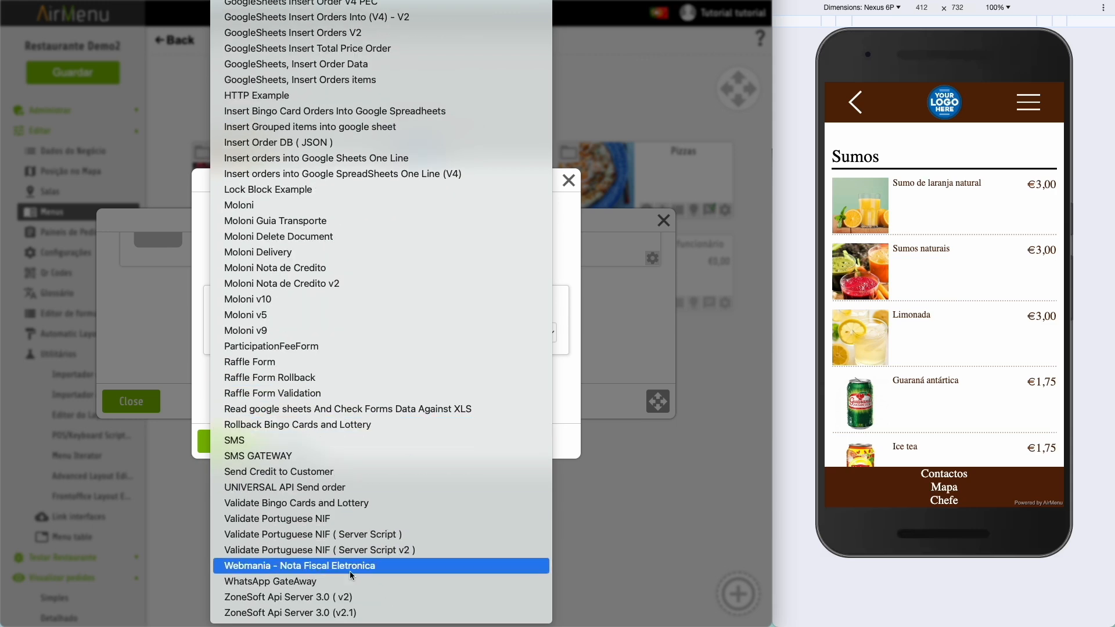
{"action": "left_click", "coordinate": [317, 585]}
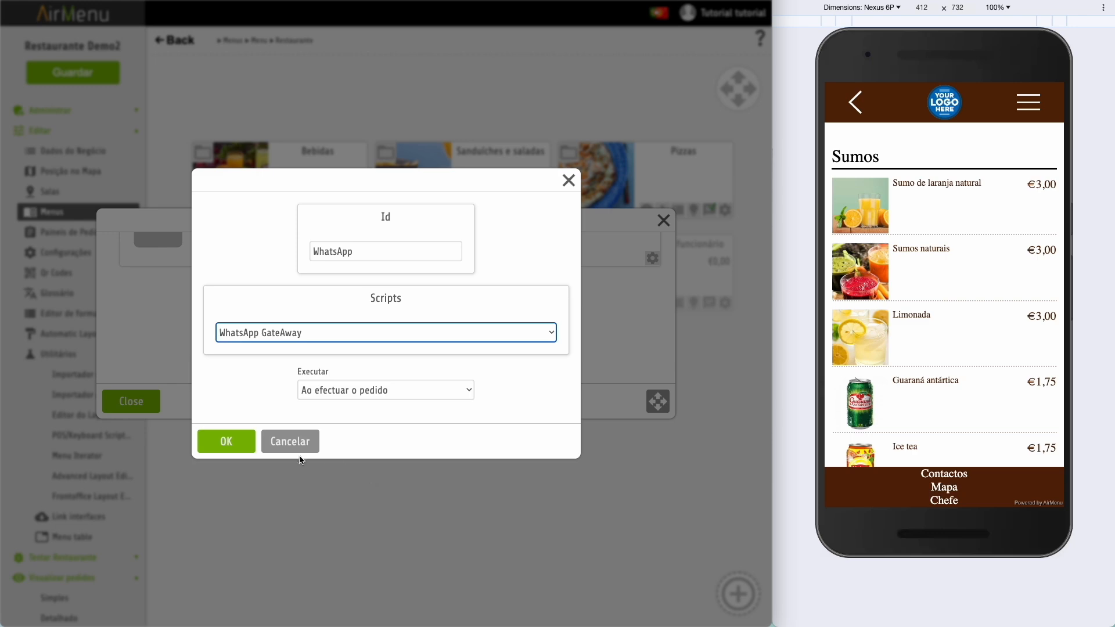
{"action": "left_click", "coordinate": [228, 442]}
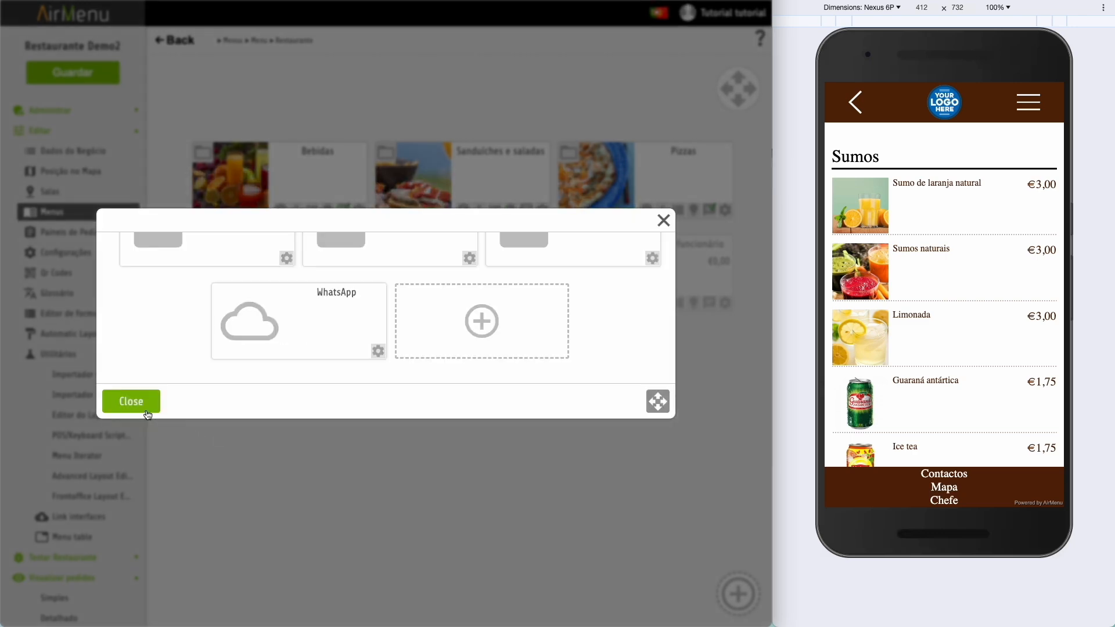
{"action": "left_click", "coordinate": [141, 407]}
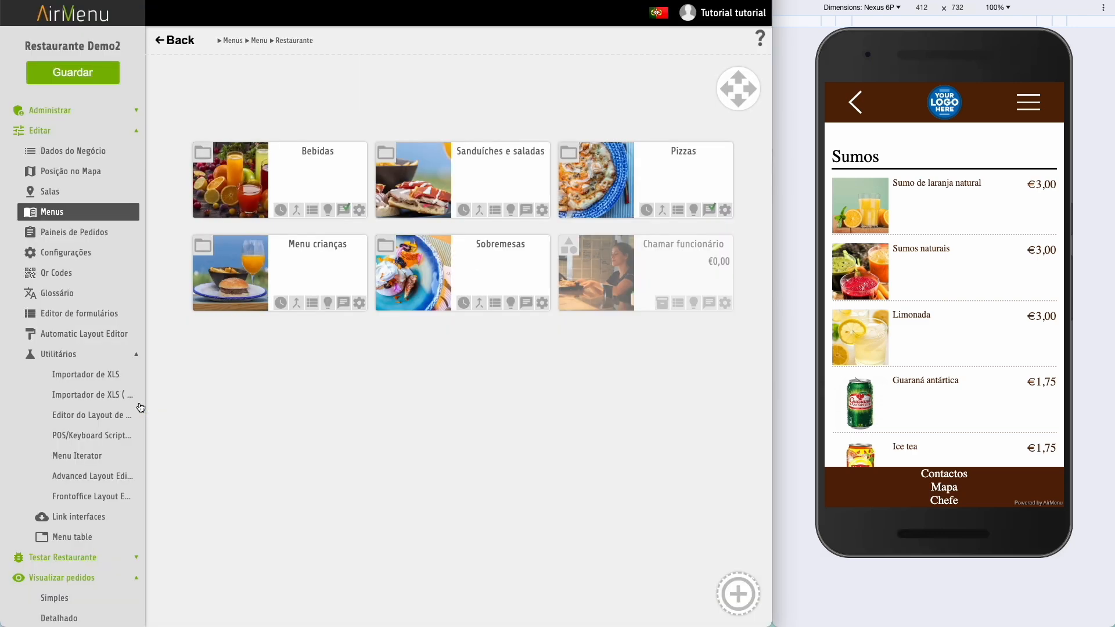
- Open Configurações and scroll to the WhatsApp GateAway Javascript variables section
{"action": "left_click", "coordinate": [82, 254]}
{"action": "scroll", "coordinate": [318, 400], "scroll_direction": "down", "scroll_amount": 20}
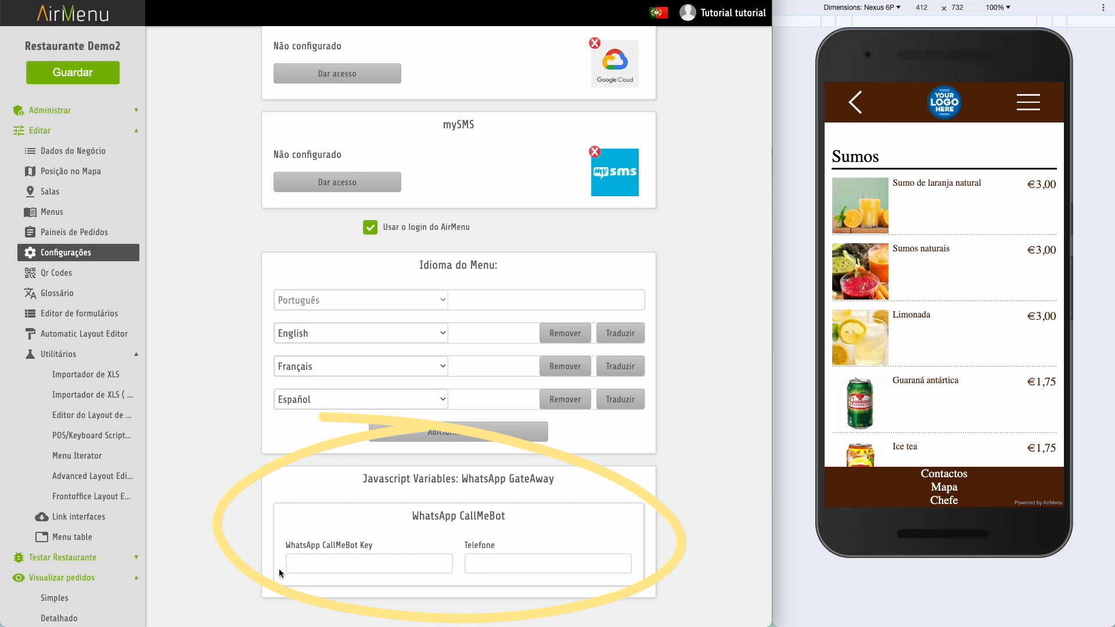
{"action": "left_click", "coordinate": [89, 437]}
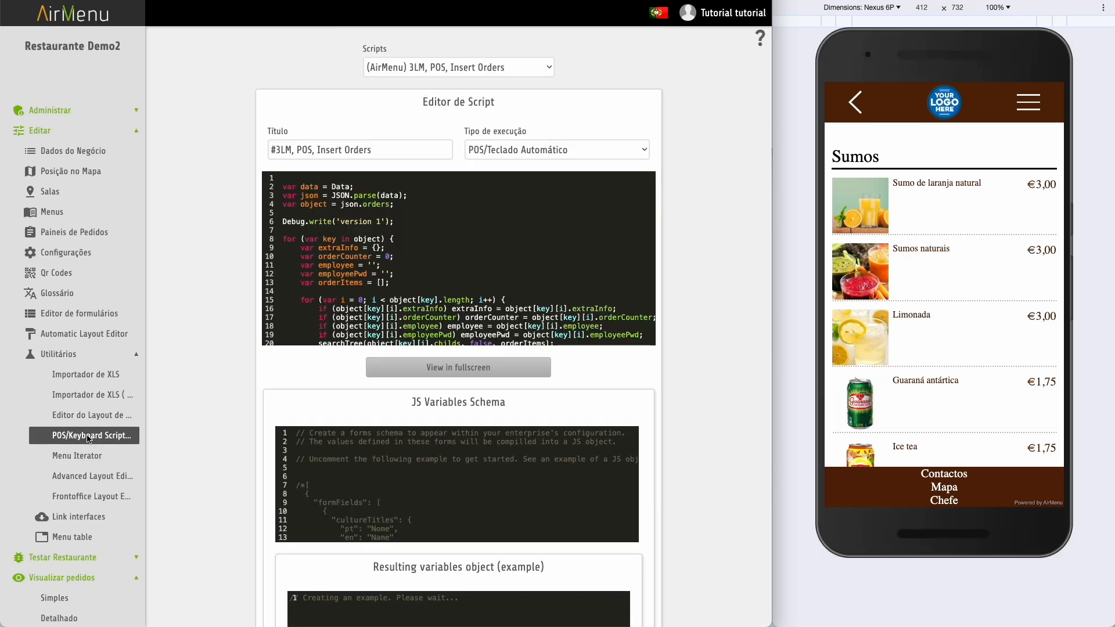
- Load the '(AirMenu) WhatsApp GateAway' script and select the CallMeBot API-key URL on line 3
{"action": "left_click", "coordinate": [470, 65]}
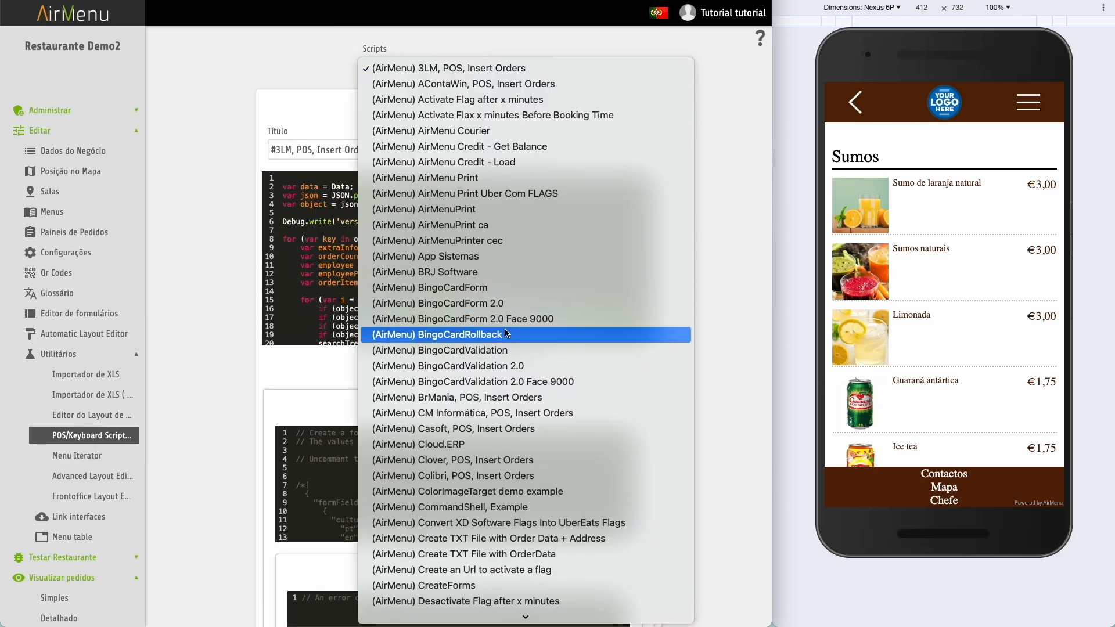
{"action": "scroll", "coordinate": [506, 332], "scroll_direction": "down", "scroll_amount": 10}
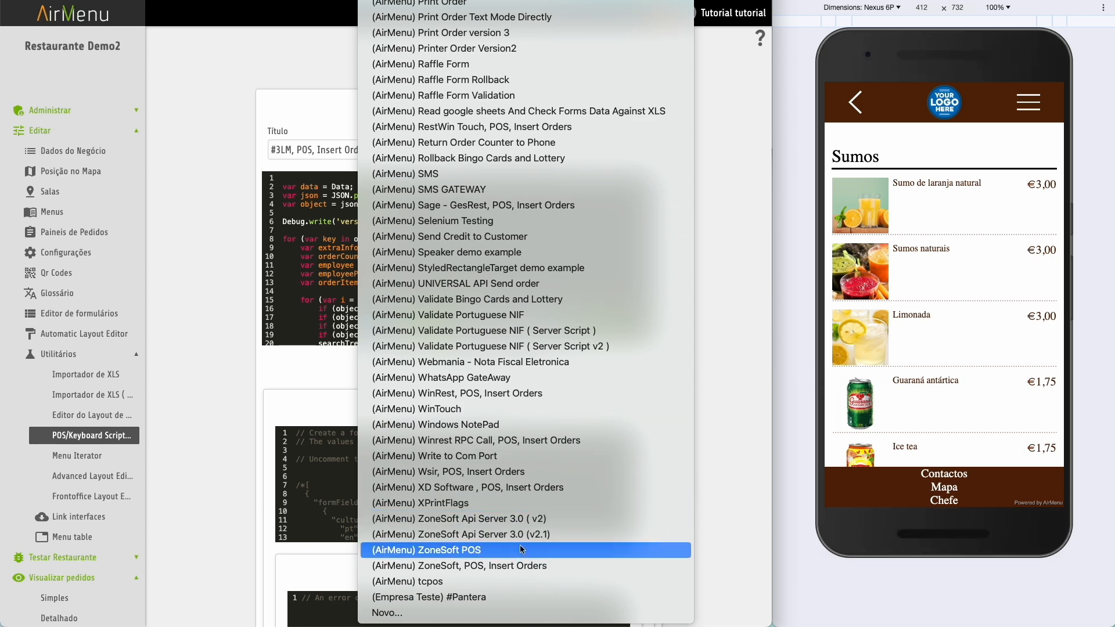
{"action": "left_click", "coordinate": [509, 381]}
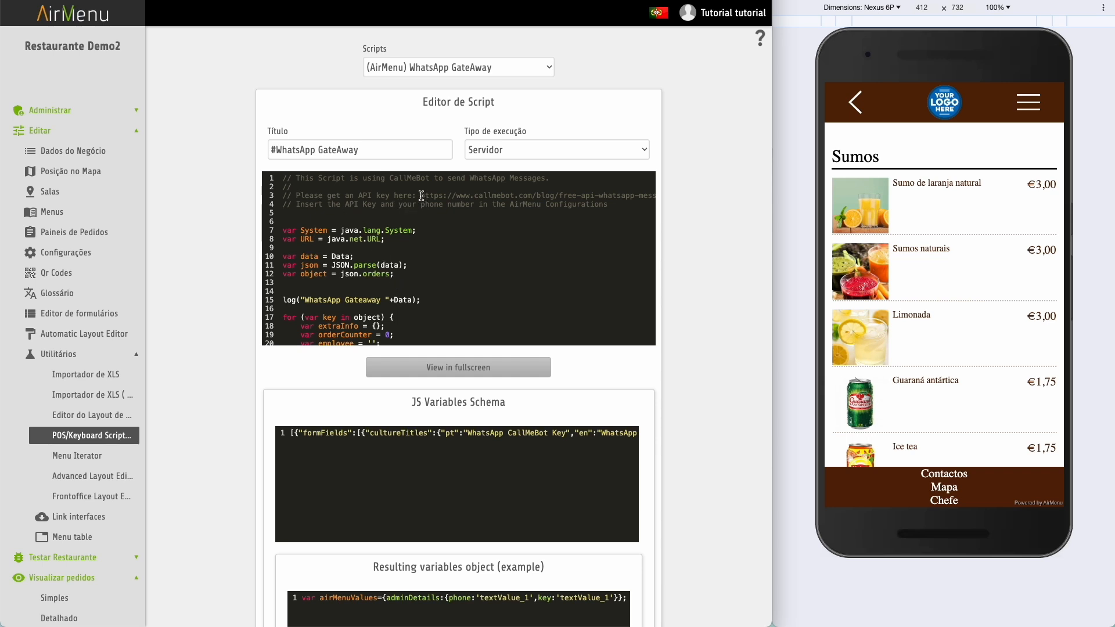
{"action": "left_click_drag", "start_coordinate": [422, 196], "coordinate": [634, 198]}
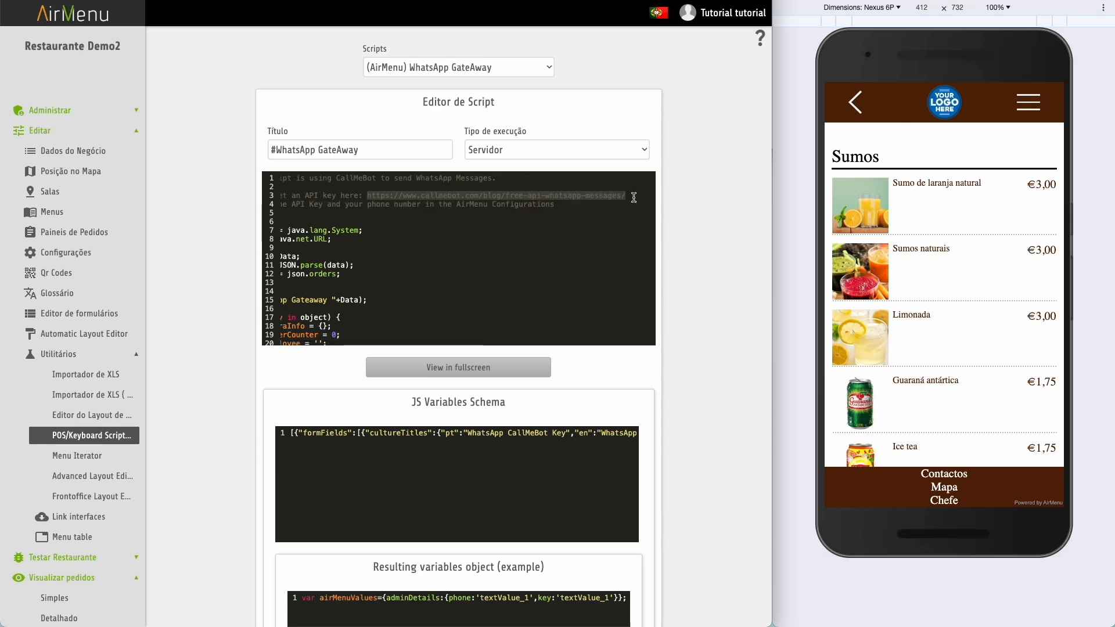